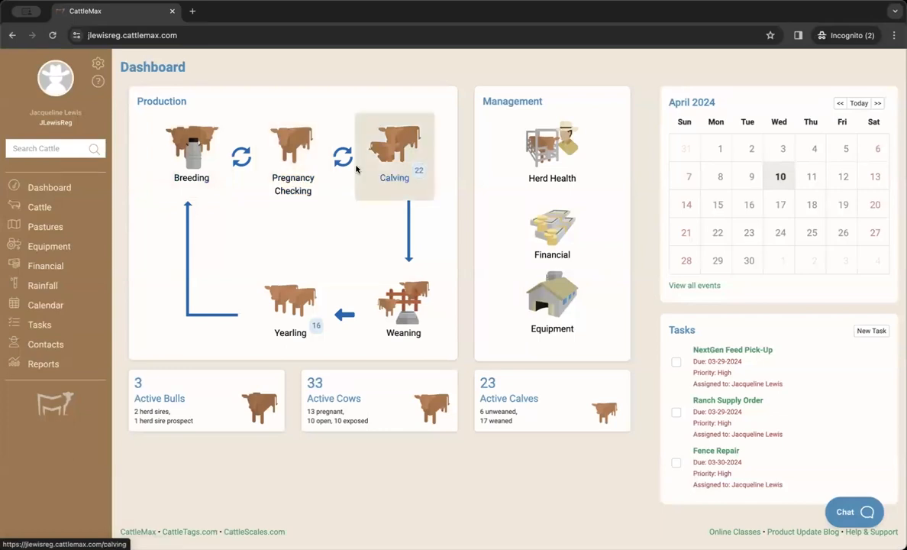
Open Herd Health and review the animals needing boosters and the Vira Shield preset treatment's details.
left_click(554, 154)
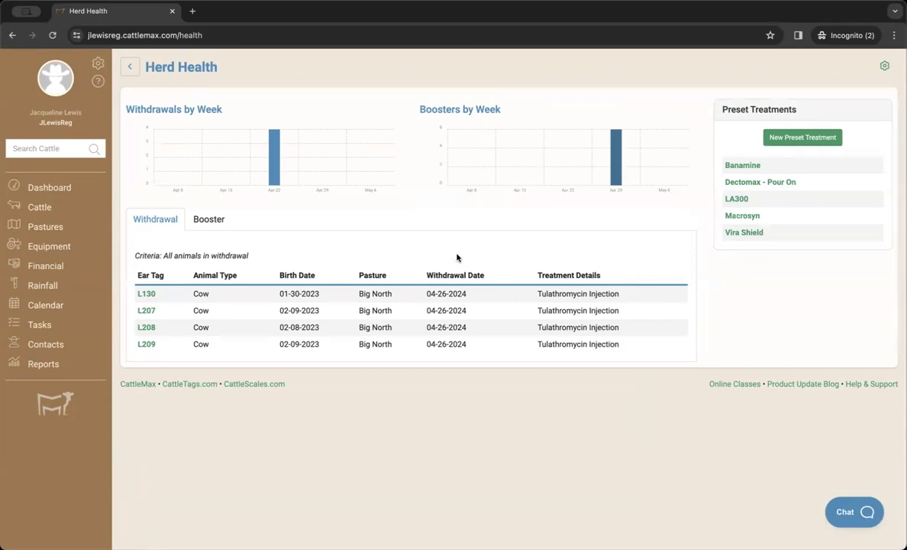
left_click(211, 223)
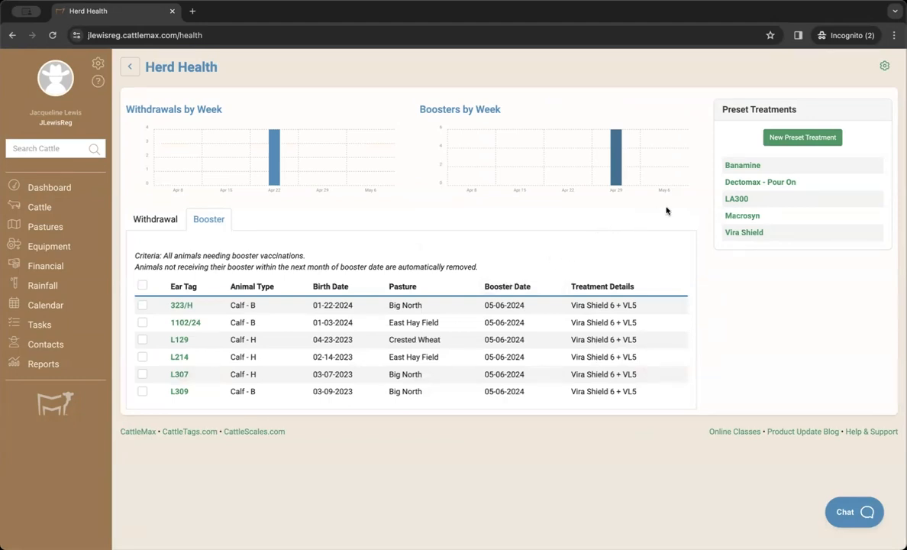
left_click(737, 235)
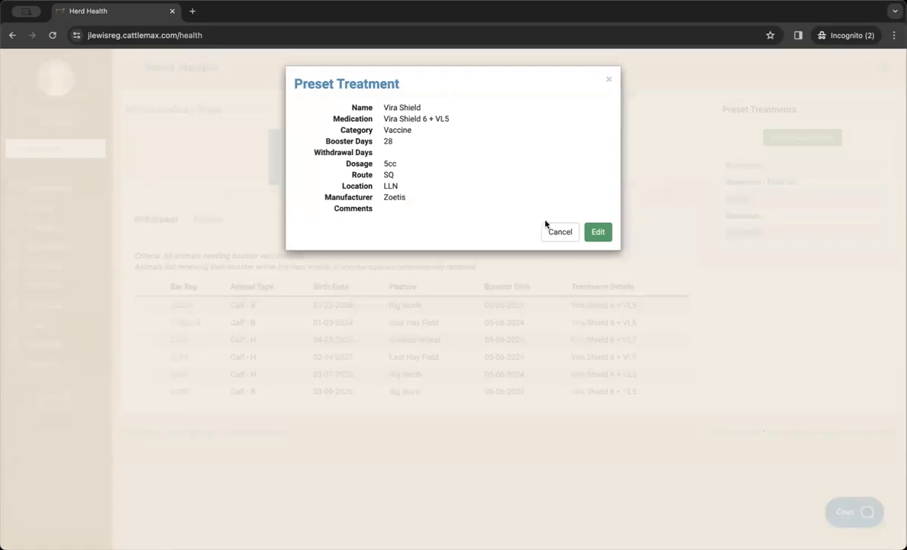
left_click(561, 233)
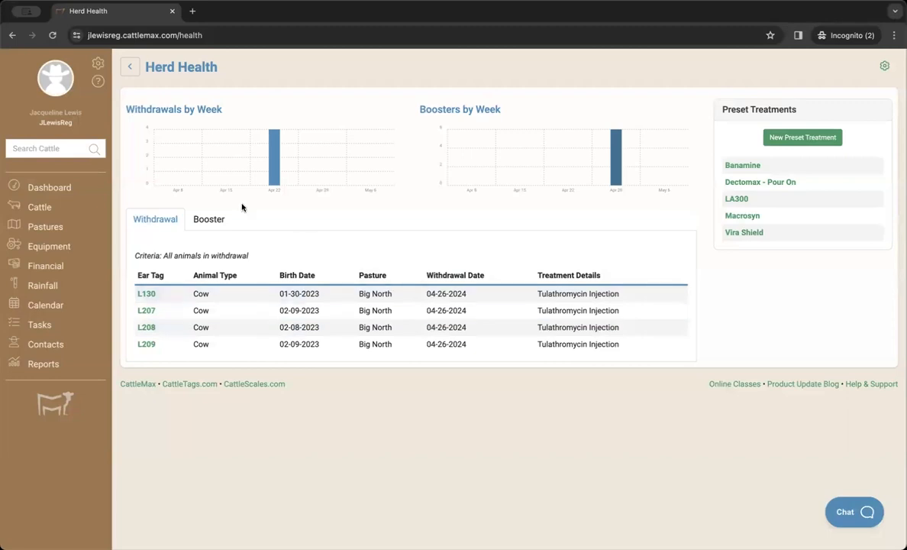
Search the cattle for ear tag 2100 to open its record and dismiss the search notice.
left_click(61, 149)
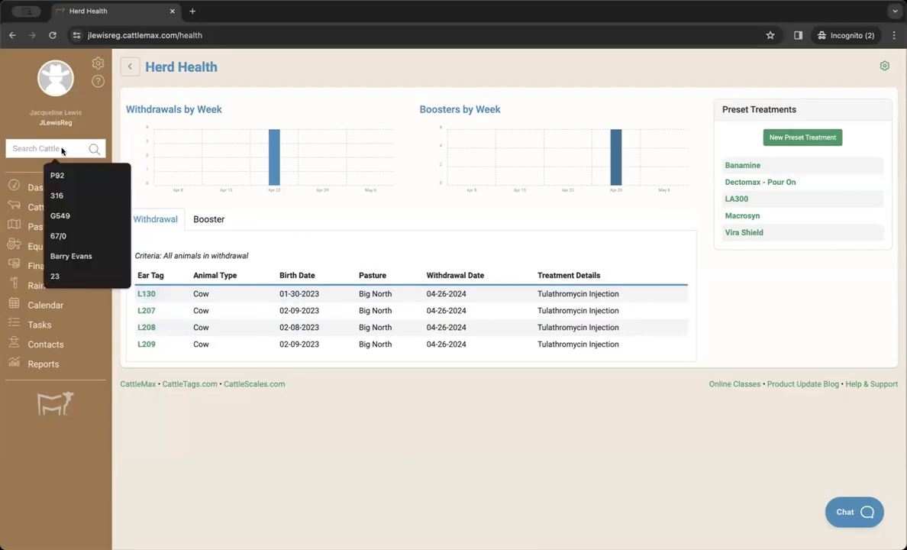
type("2100")
key("Return")
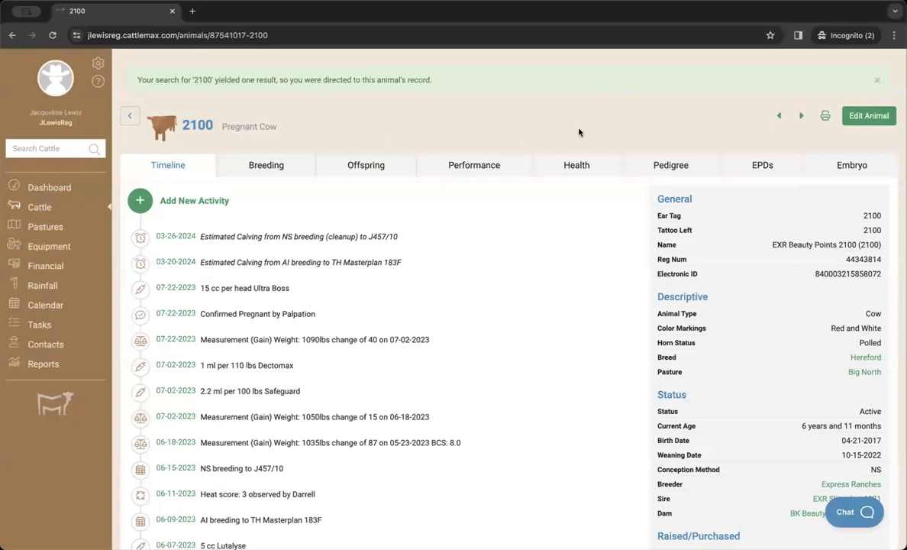
left_click(877, 81)
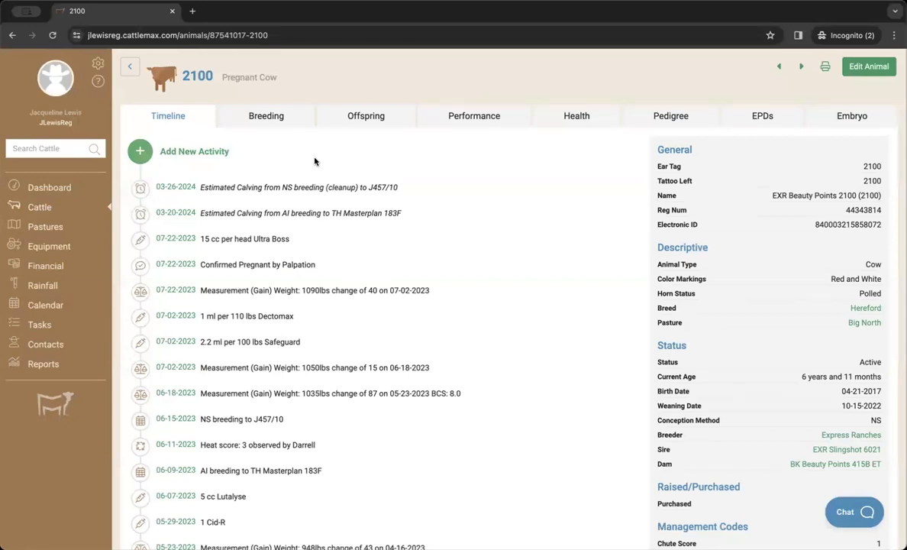
Review cow 2100's timeline and the activity types that can be added, without adding any.
scroll(311, 164, "down", 3)
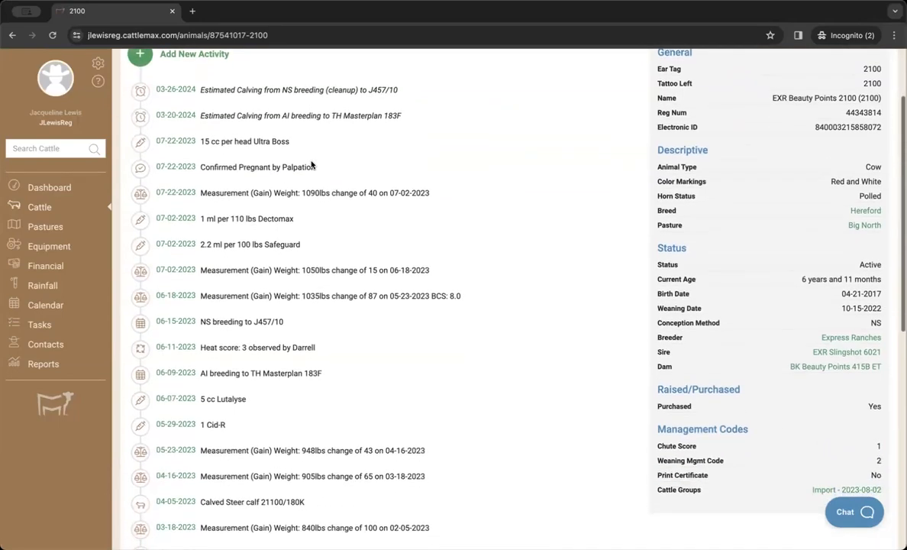
scroll(311, 165, "down", 3)
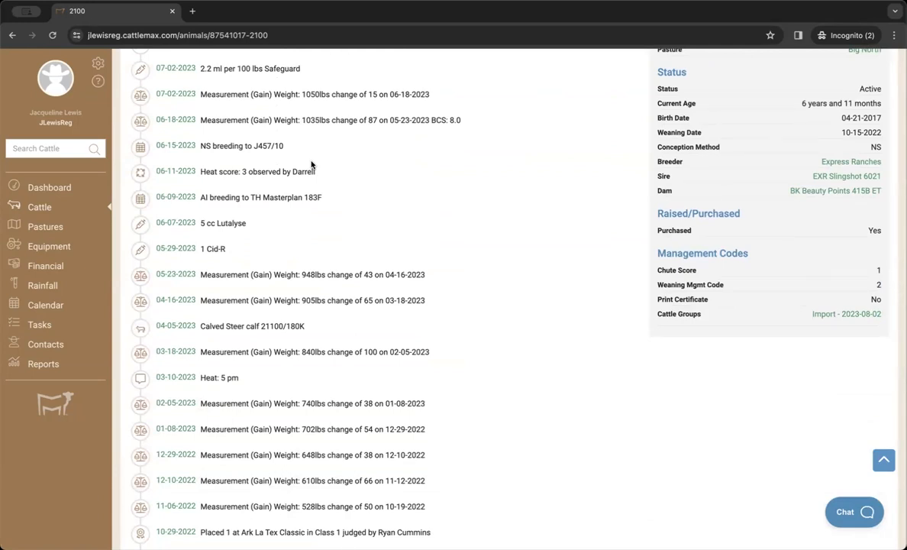
scroll(311, 164, "up", 4)
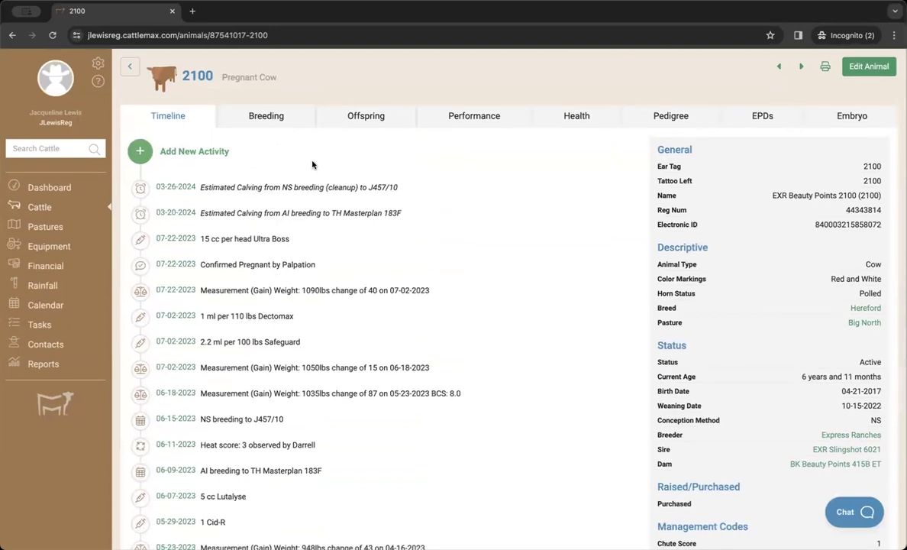
left_click(145, 158)
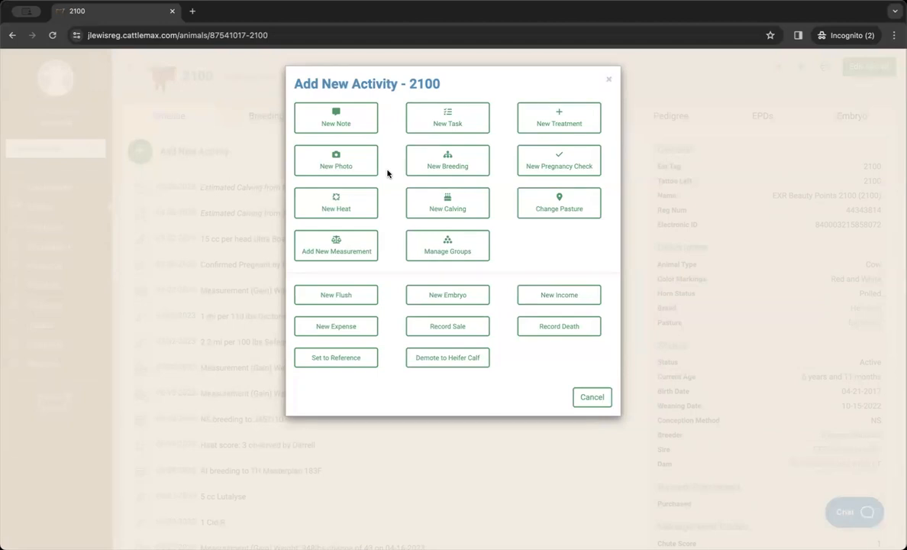
left_click(582, 398)
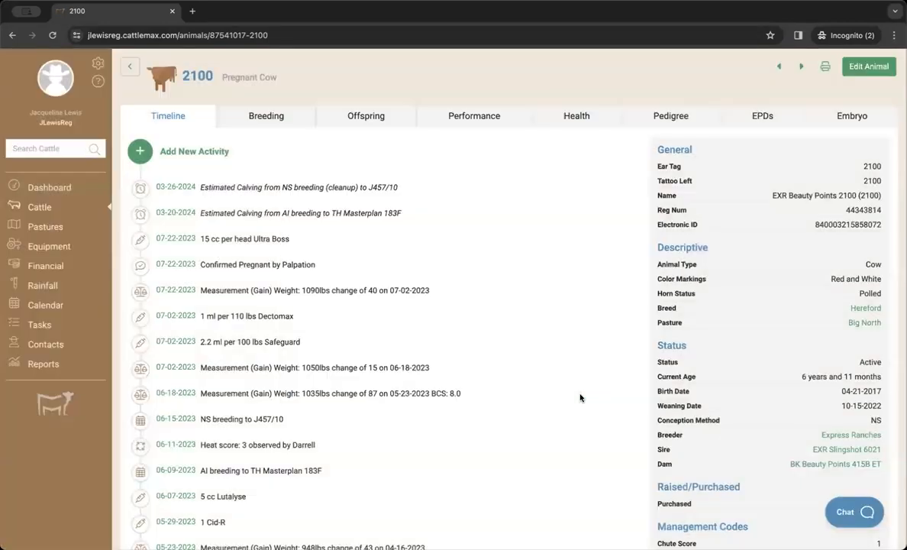
Examine cow 2100's breeding records, including its breedings, pregnancy checks and heats.
scroll(260, 124, "down", 1)
left_click(259, 119)
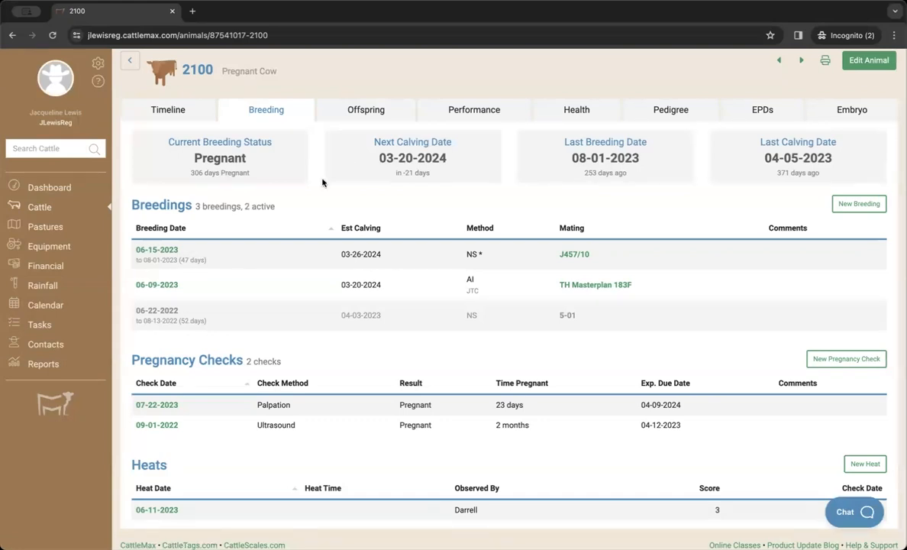
scroll(249, 241, "down", 2)
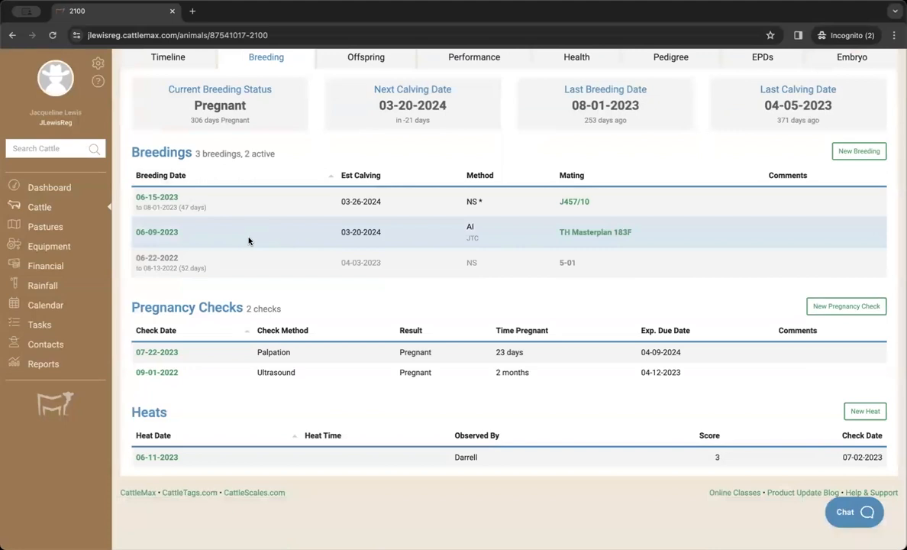
scroll(248, 242, "down", 1)
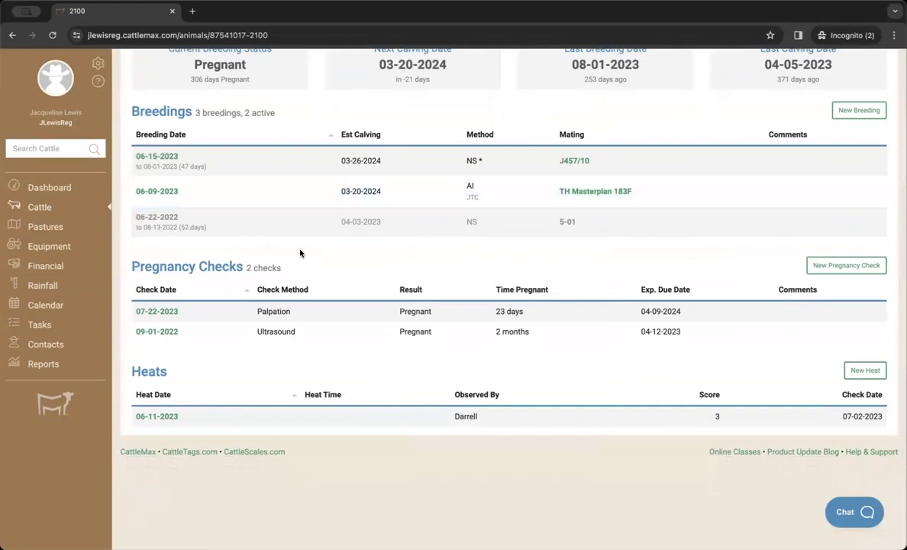
scroll(300, 253, "up", 3)
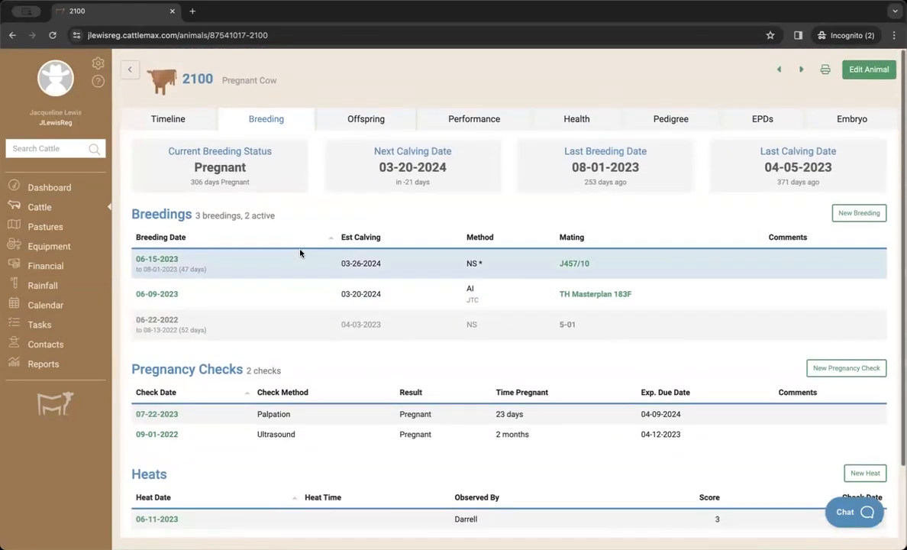
Review cow 2100's offspring and its performance weights and measurements.
left_click(356, 118)
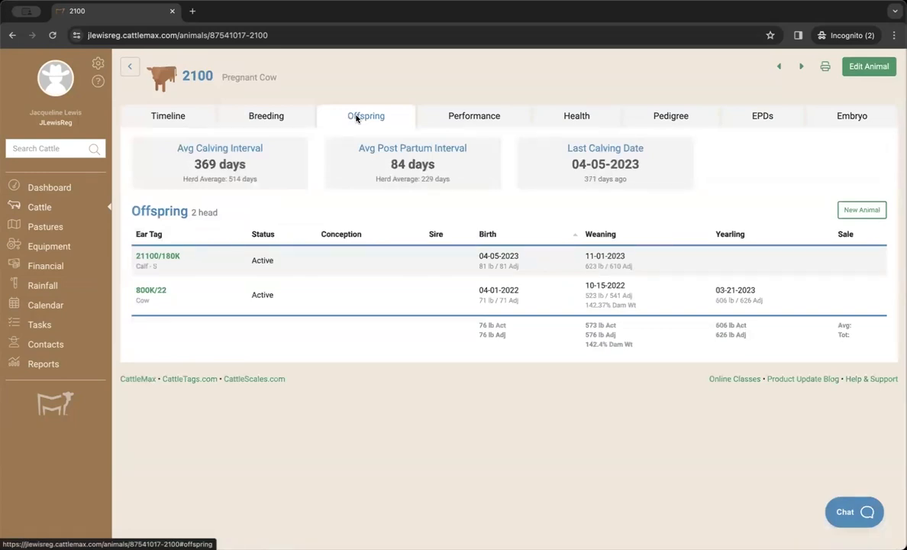
left_click(444, 119)
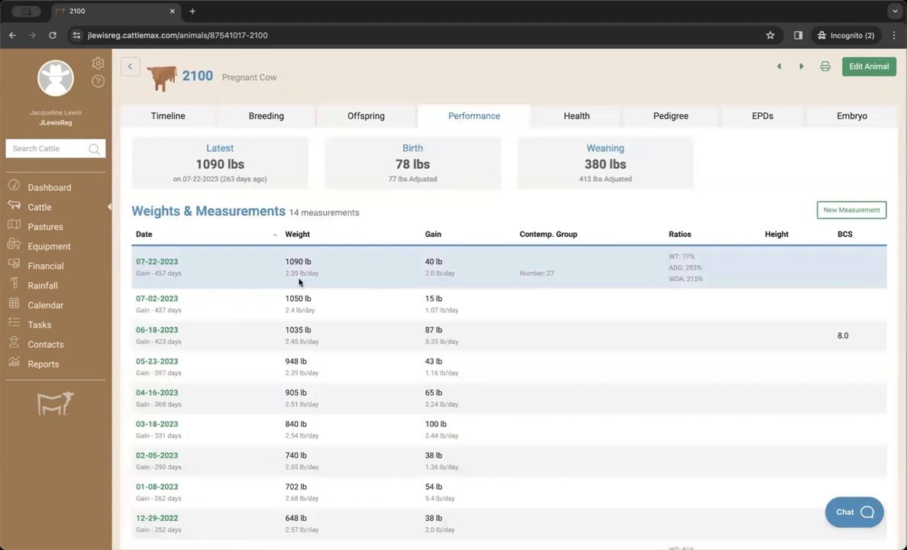
scroll(351, 281, "down", 5)
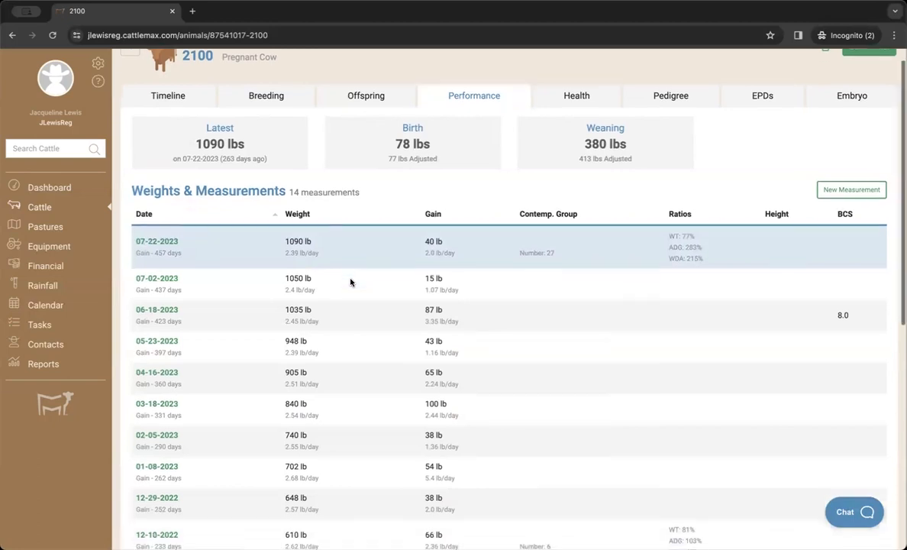
scroll(350, 282, "down", 1)
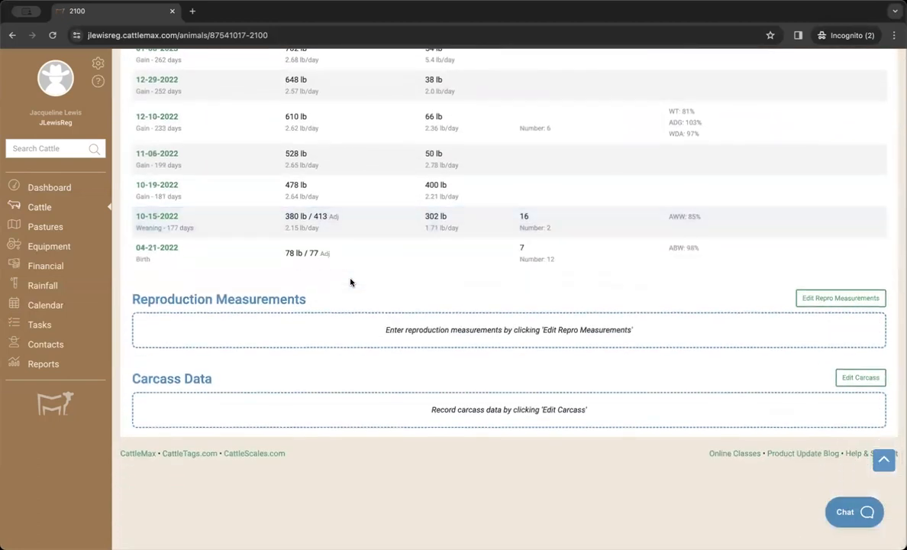
scroll(351, 282, "up", 6)
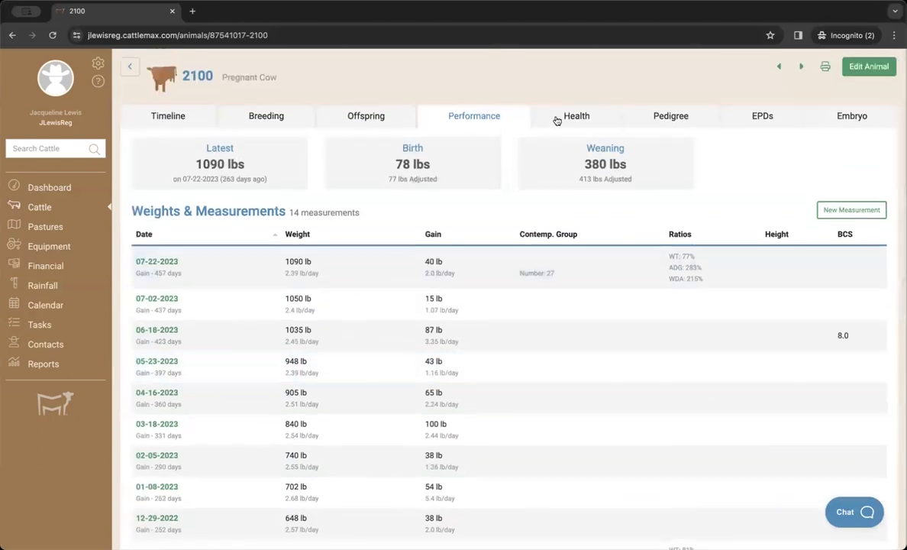
Look through cow 2100's health treatments, pedigree, EPDs and embryo records.
left_click(557, 119)
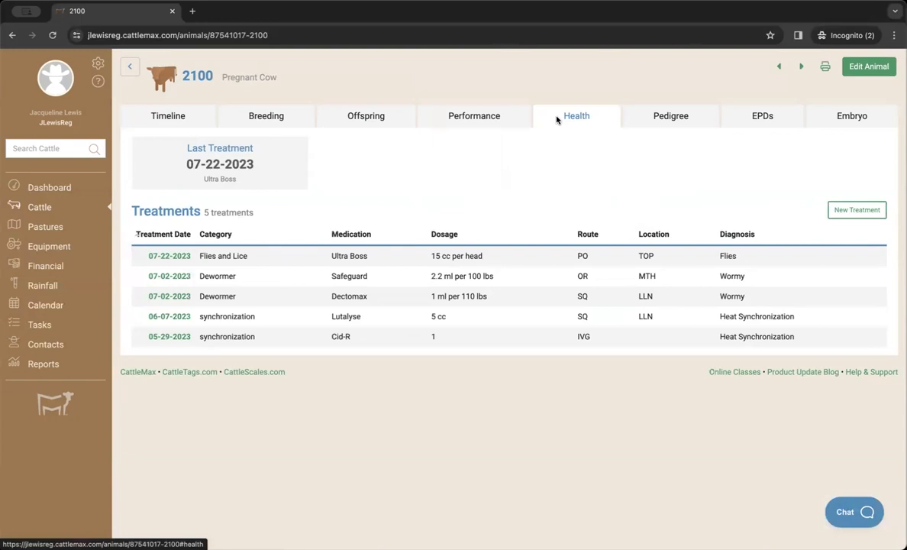
left_click(652, 120)
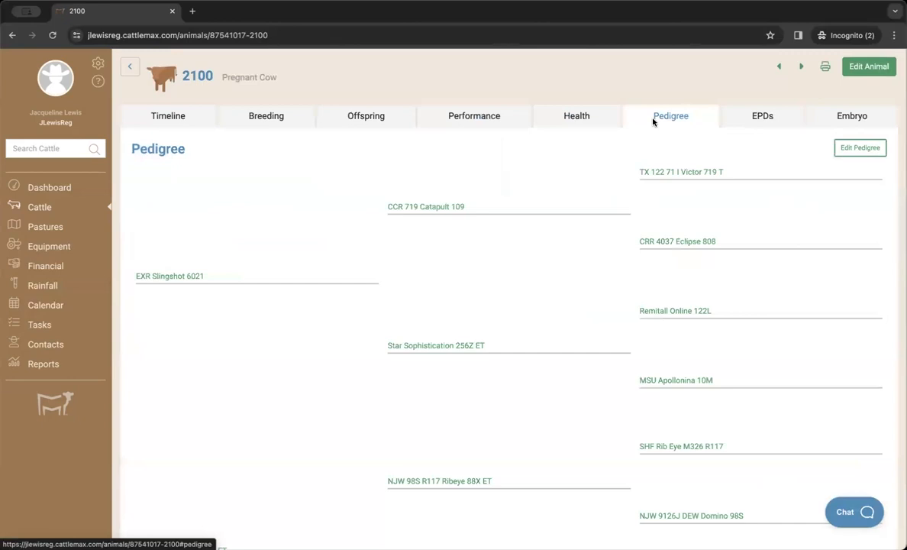
left_click(762, 117)
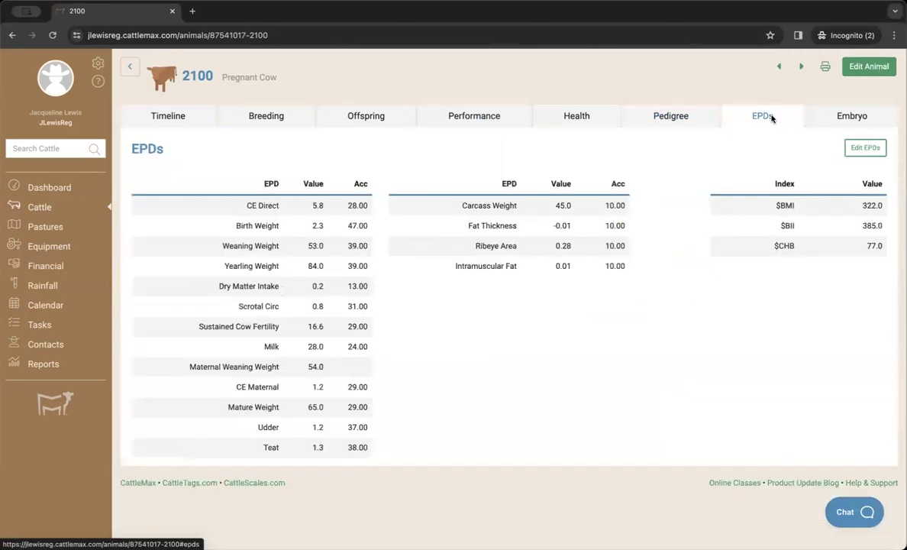
left_click(827, 118)
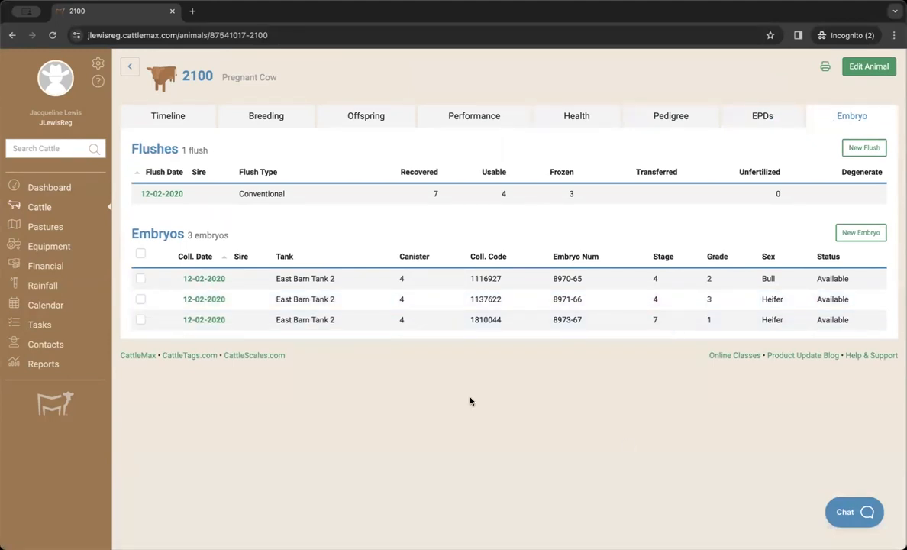
Open the ranch's pastures and review the map with the active and empty pasture lists.
left_click(53, 229)
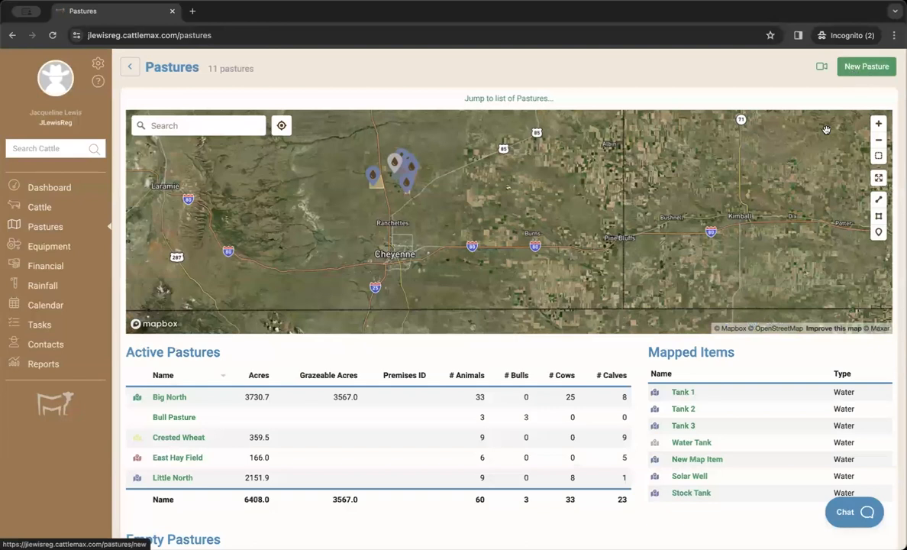
scroll(570, 357, "down", 2)
scroll(570, 357, "down", 2)
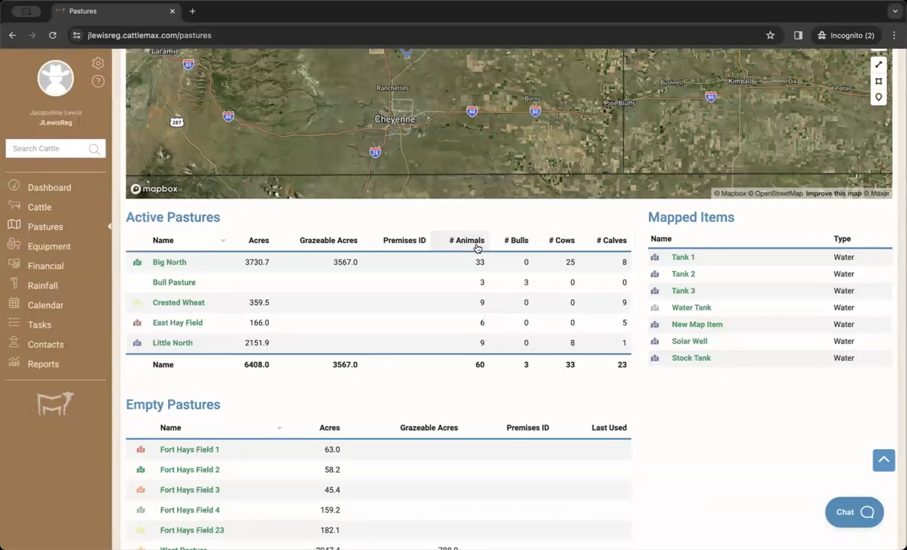
Open the East Hay Field pasture and view its available activity types without adding one.
left_click(177, 323)
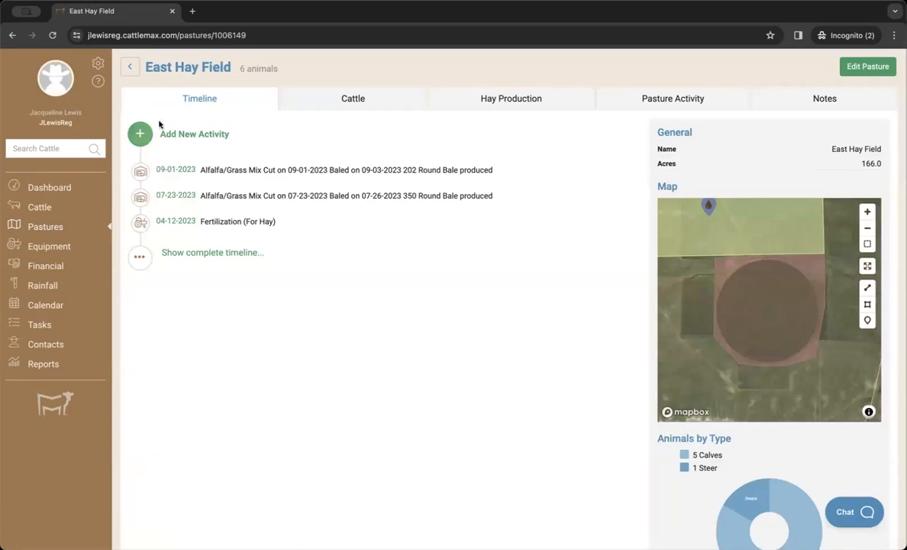
left_click(140, 134)
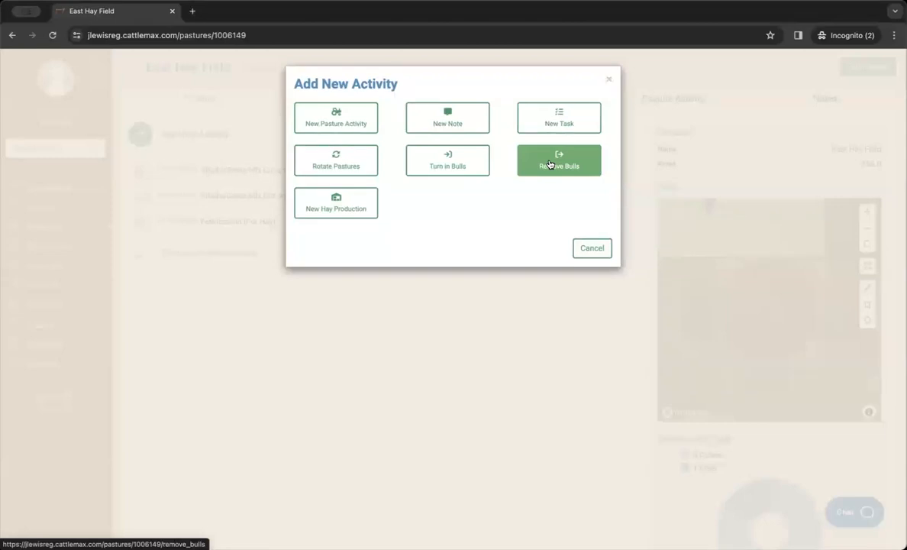
left_click(588, 248)
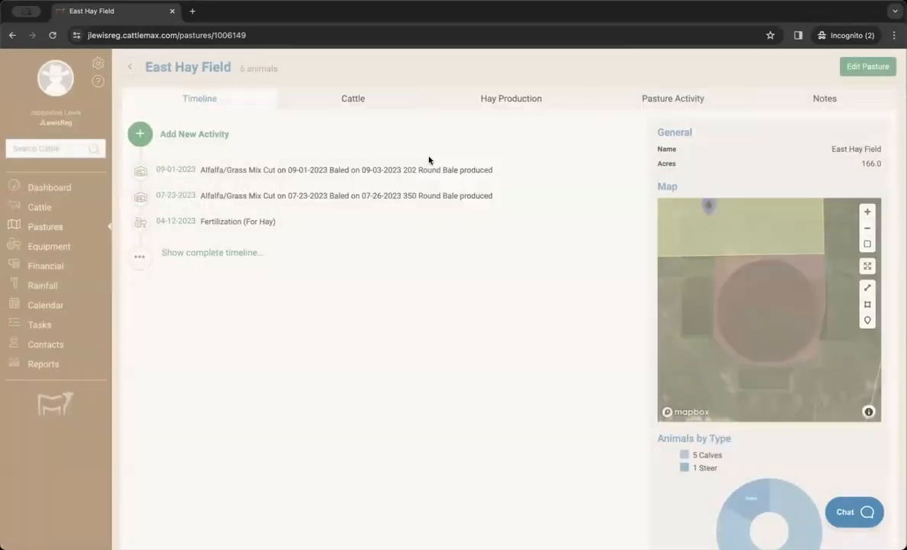
Select all cattle in the East Hay Field pasture and view the group update choices, including the additional options.
left_click(353, 99)
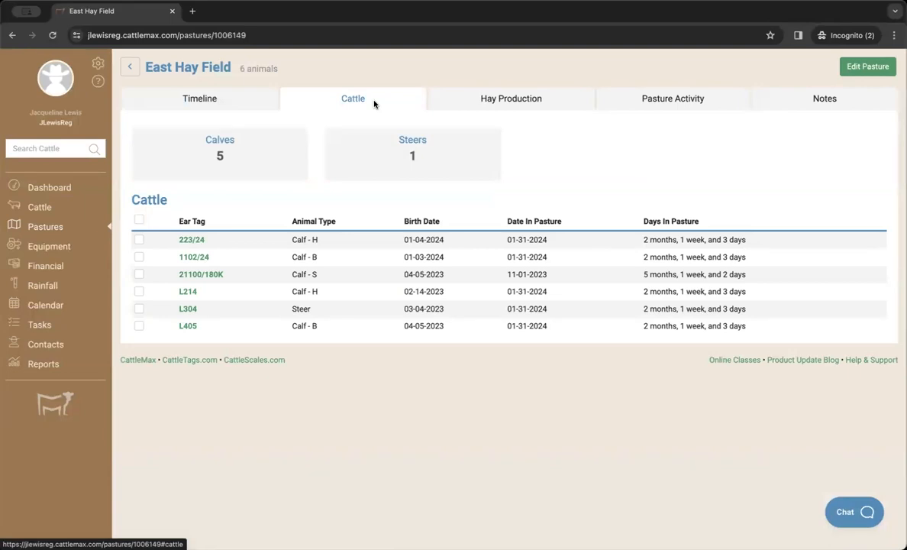
left_click(138, 241)
left_click(139, 257)
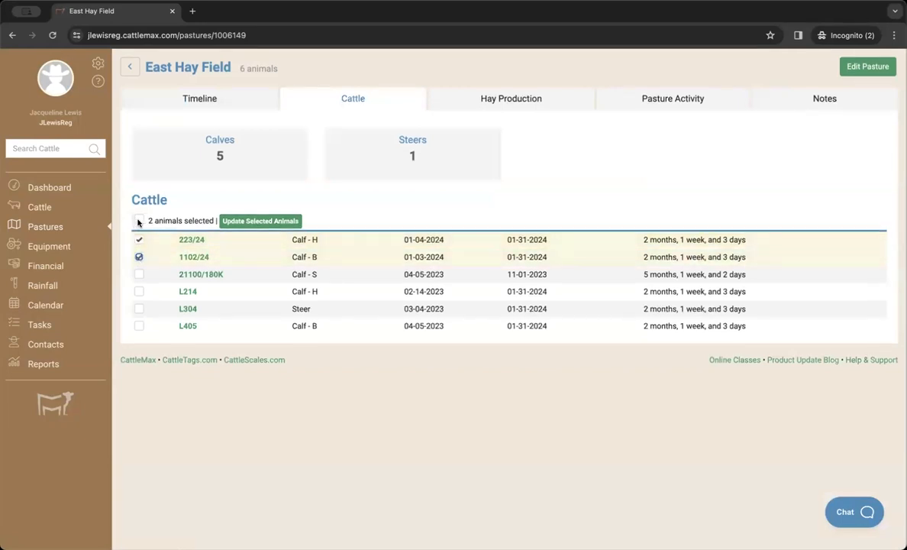
left_click(139, 221)
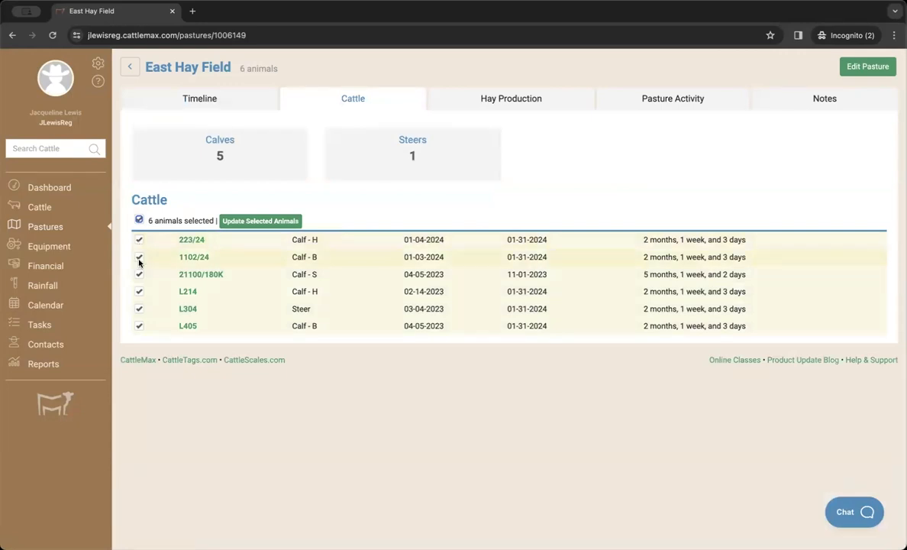
left_click(271, 223)
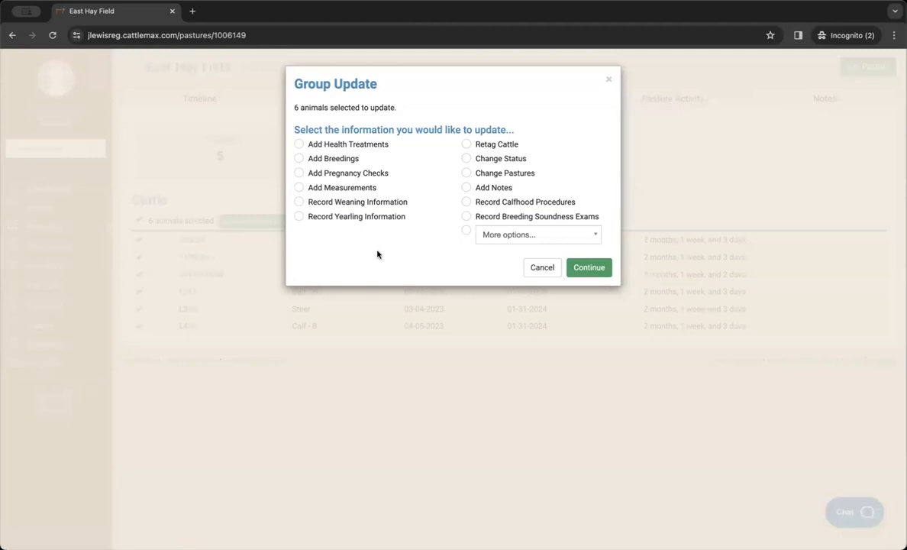
left_click(502, 238)
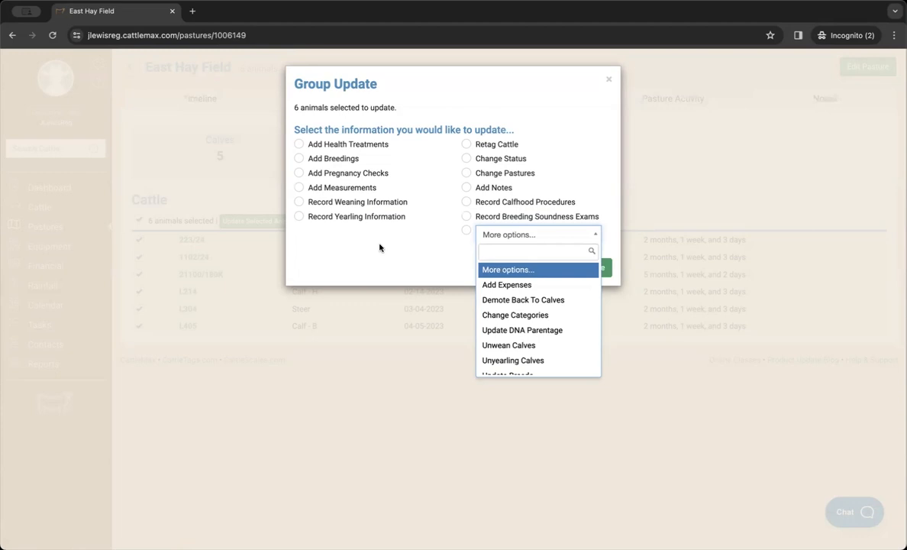
key("Escape")
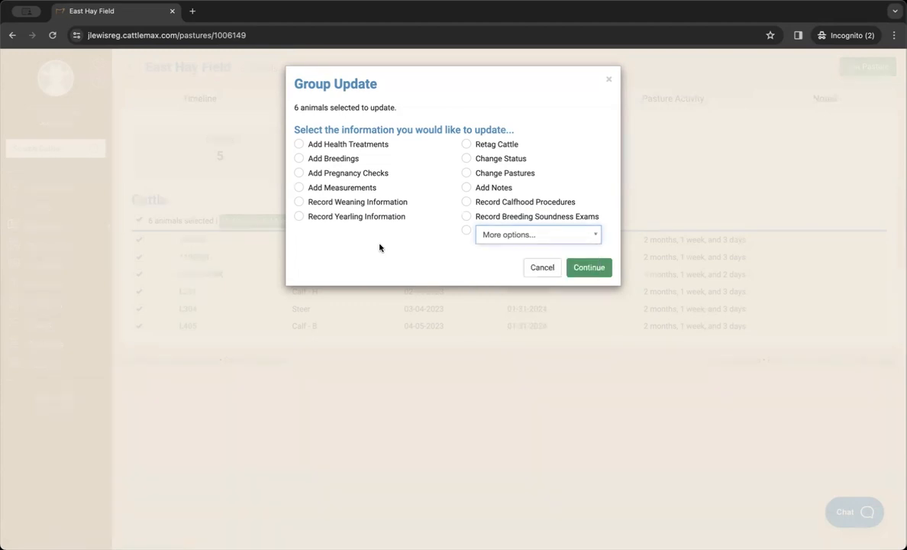
Fill in a group health treatment with the Vira Shield preset dated 04-01-2024, and cancel it without creating the treatments.
left_click(299, 145)
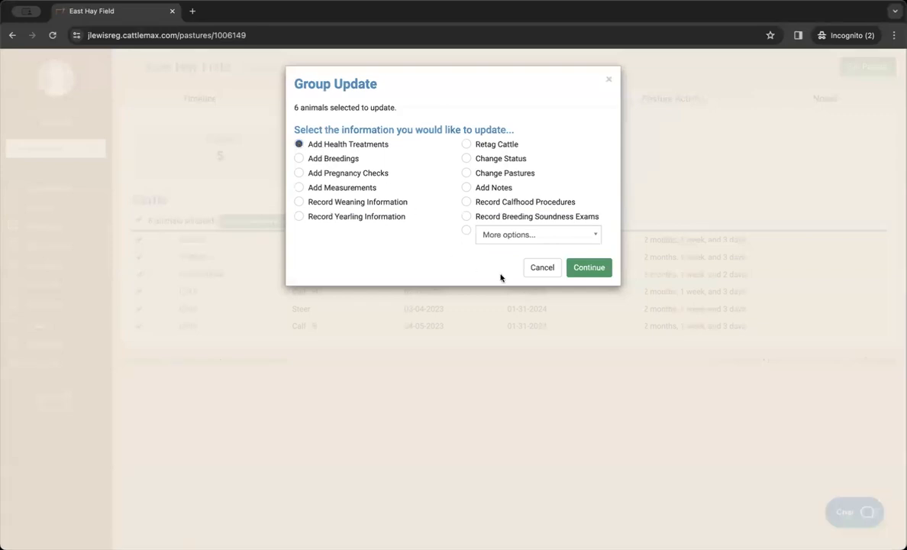
left_click(585, 269)
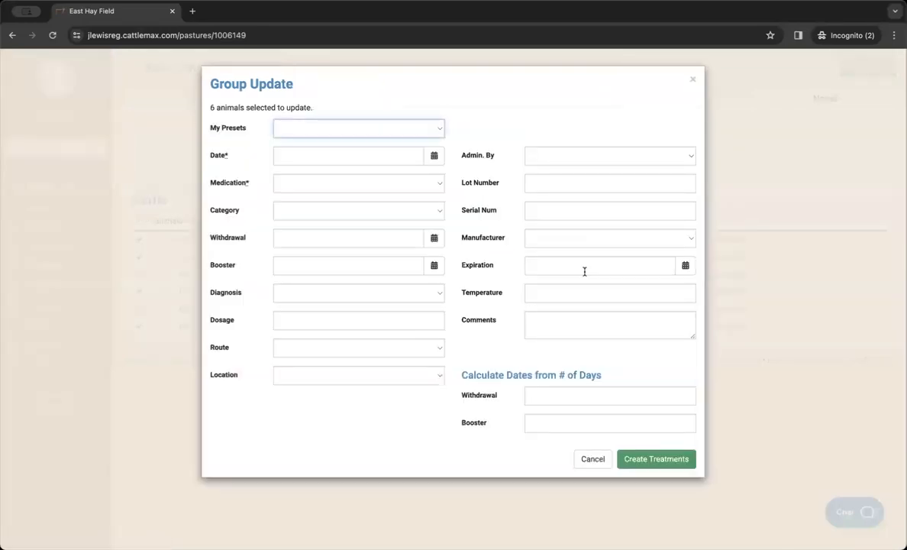
left_click(293, 130)
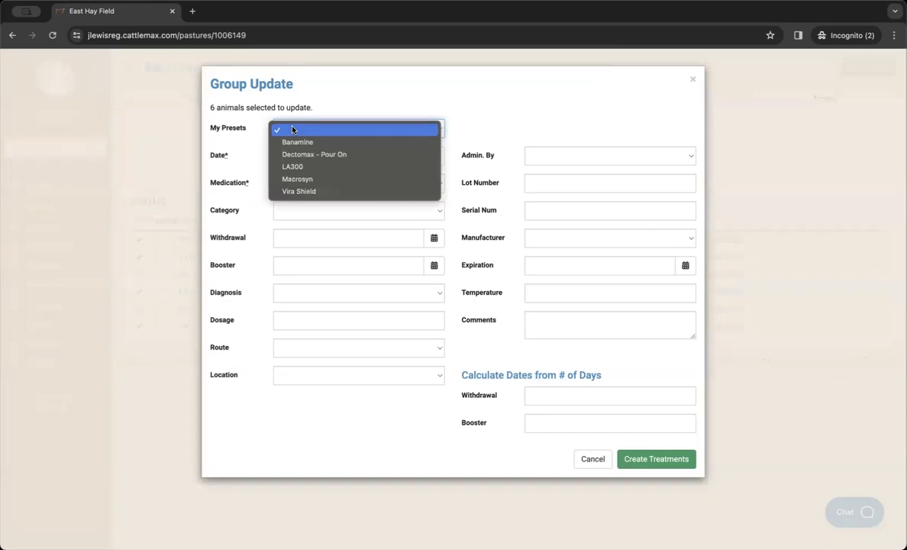
left_click(297, 191)
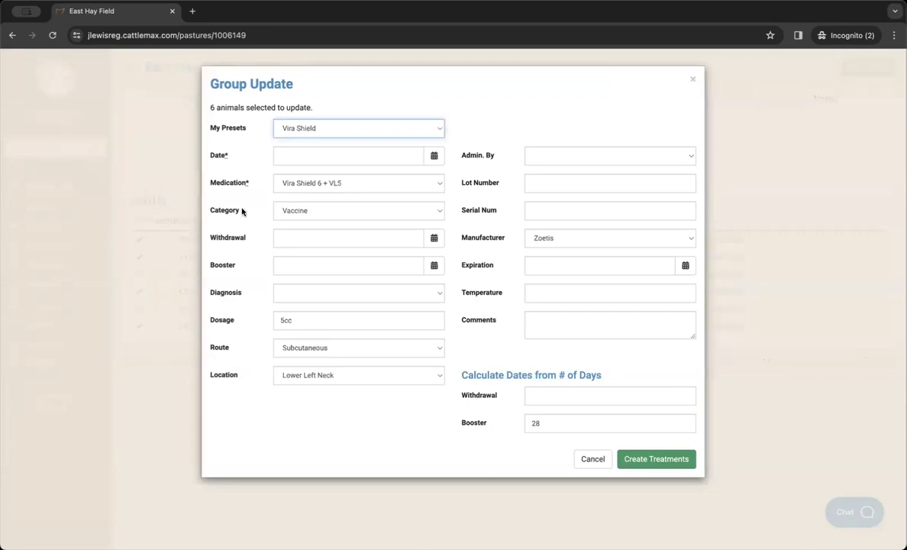
left_click(292, 155)
type("4-1-24")
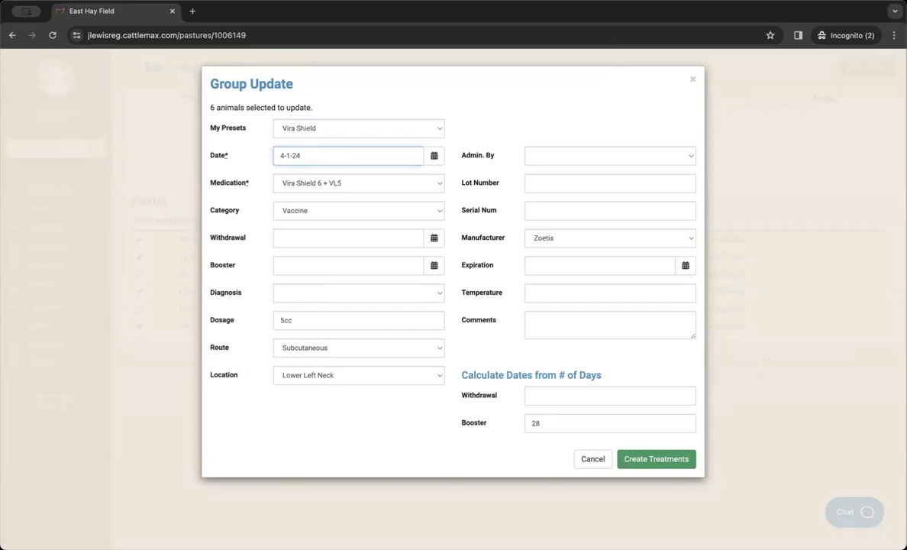
left_click(252, 214)
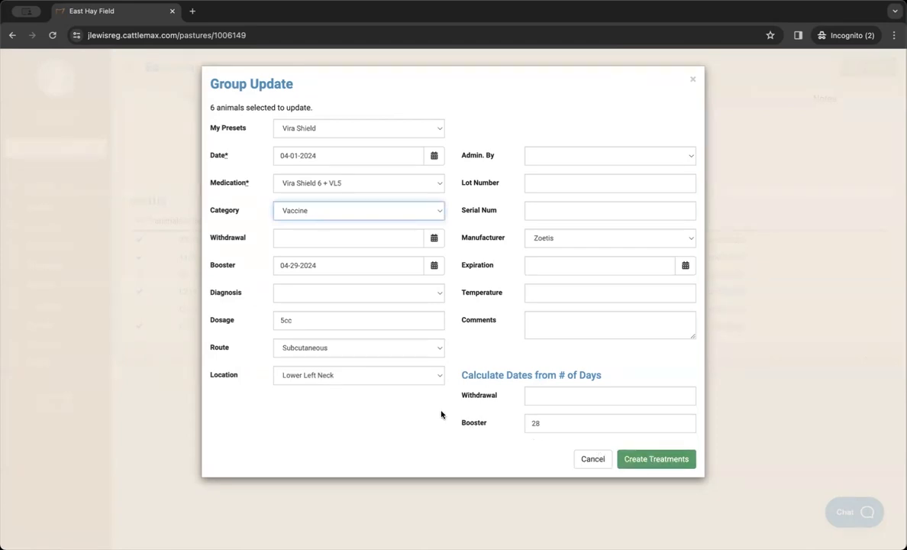
left_click(593, 459)
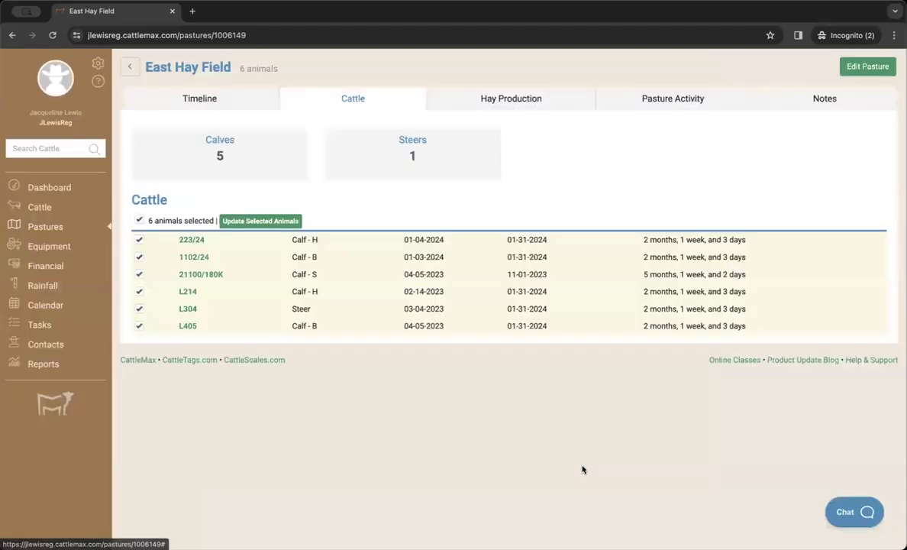
Look through the East Hay Field's hay production, pasture activities and notes.
left_click(475, 98)
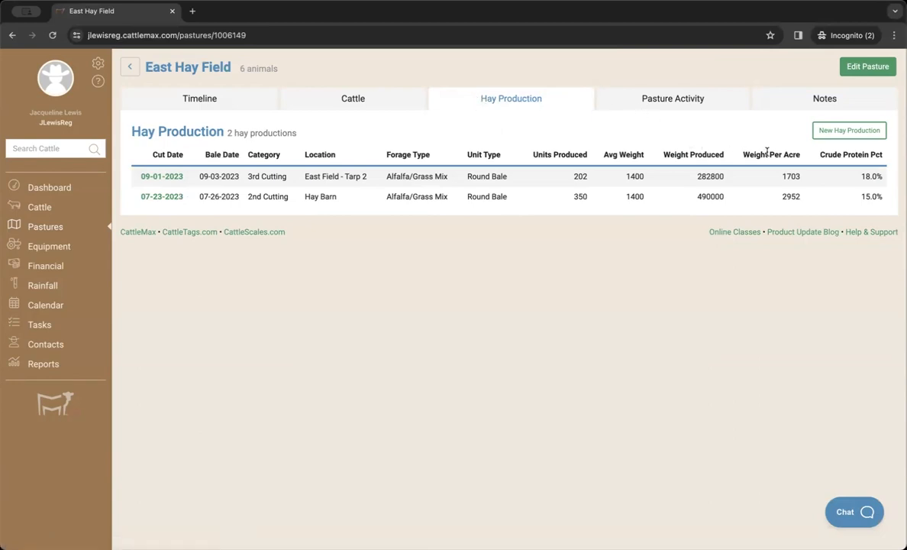
left_click(700, 100)
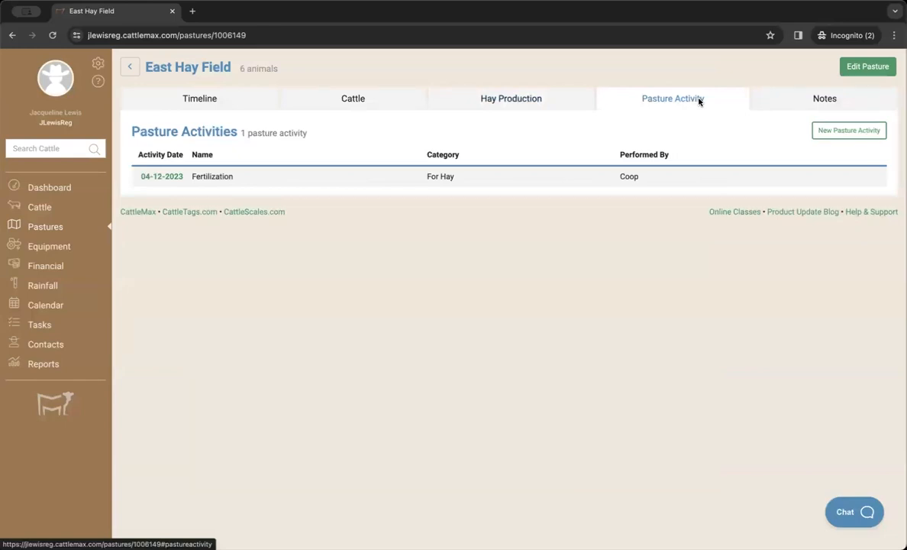
left_click(779, 103)
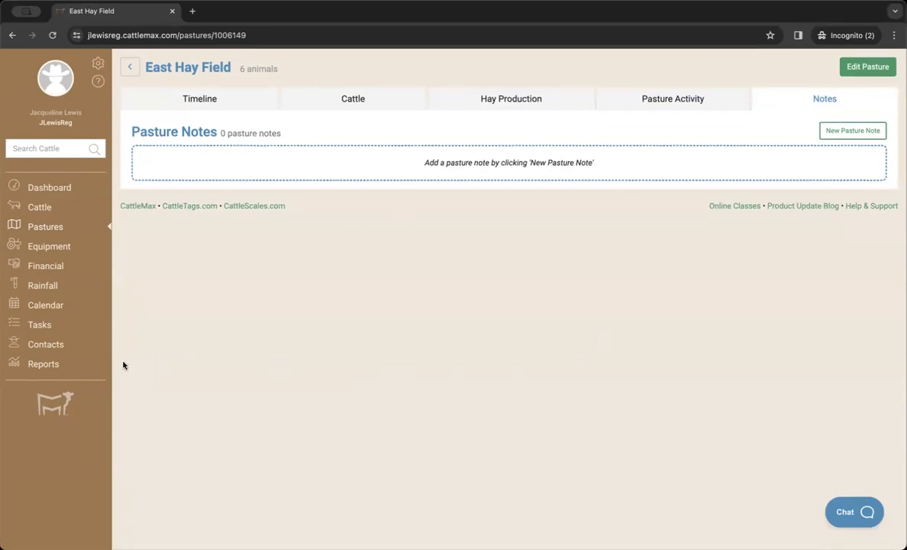
Open the Cow Inventory report and review its summary and list of cows.
left_click(45, 366)
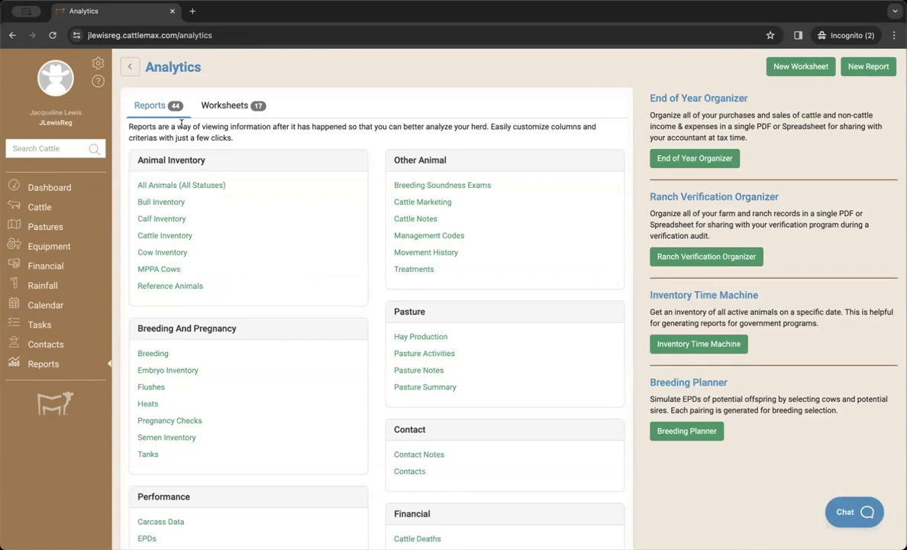
left_click(164, 252)
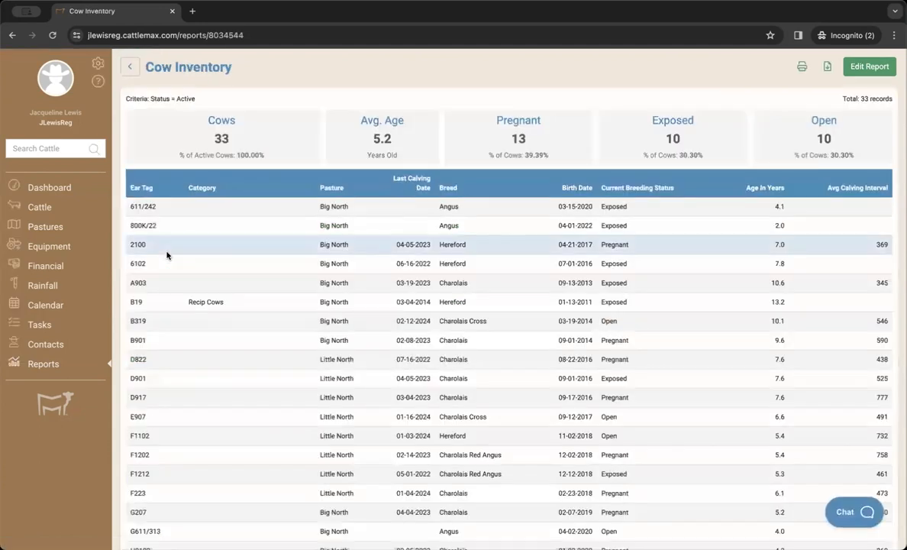
scroll(174, 101, "down", 1)
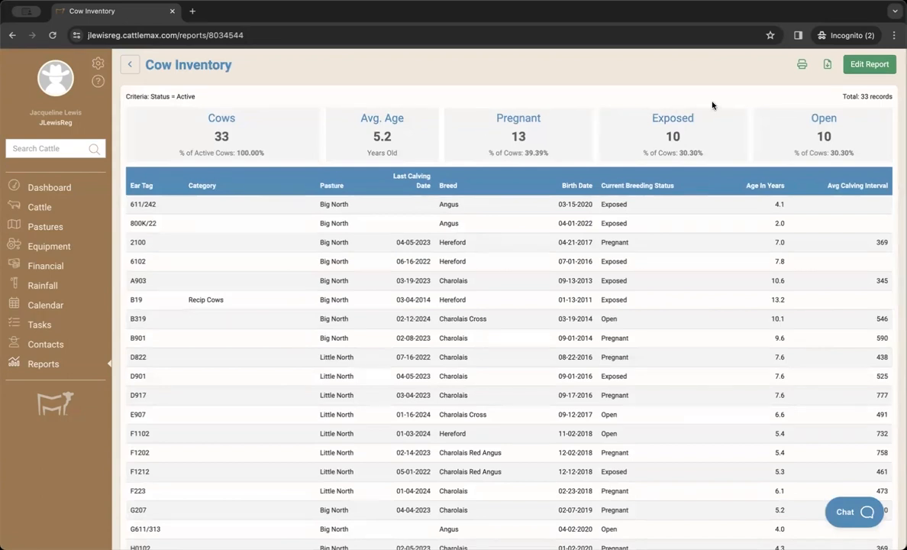
Try moving Last Calving Date below Birth Date in the Cow Inventory report's columns, and discard the report edit.
left_click(860, 68)
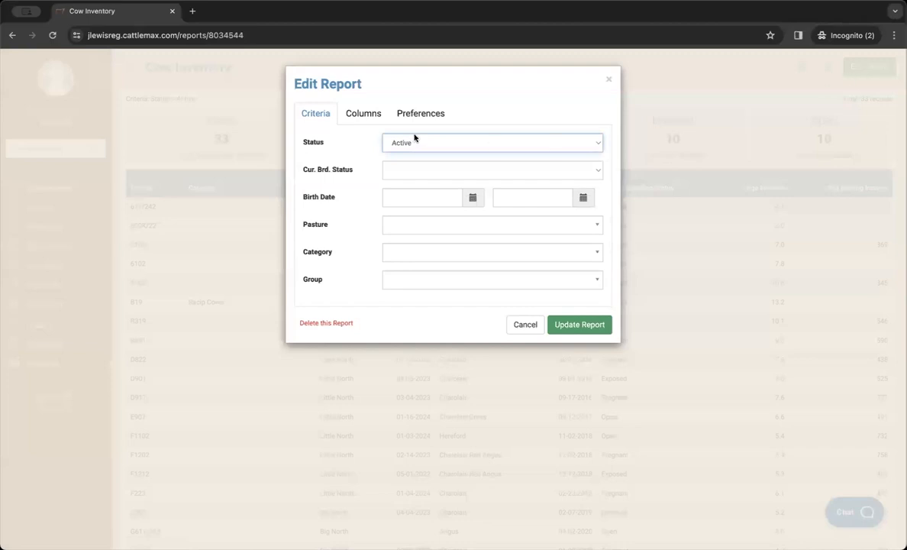
left_click(355, 117)
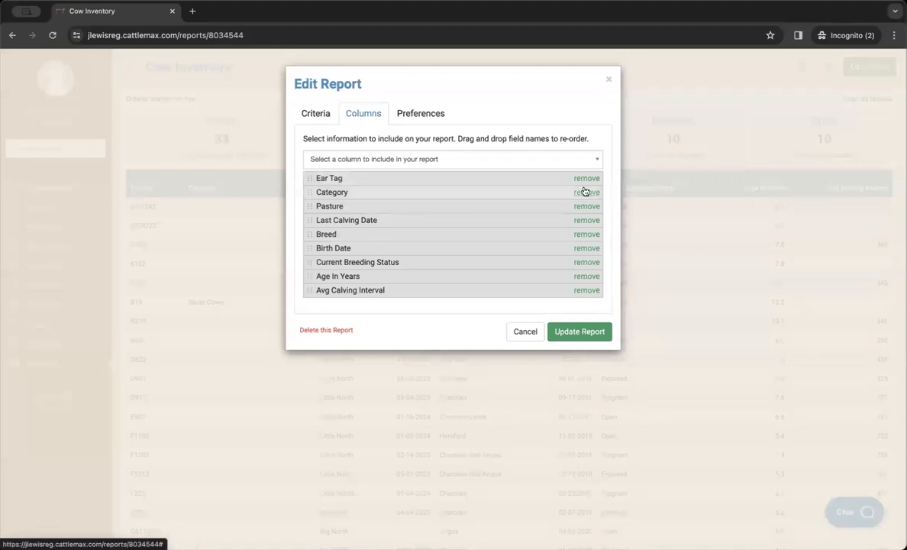
left_click(451, 161)
left_click(451, 160)
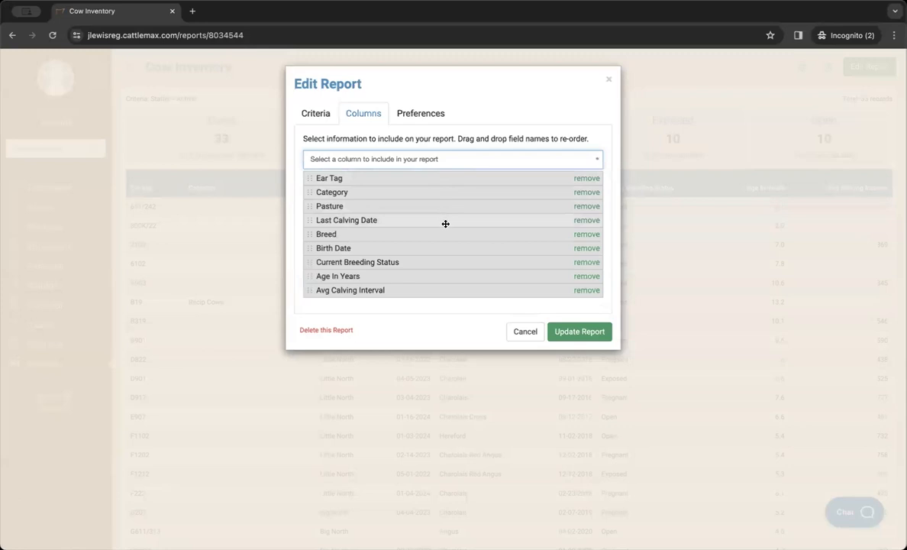
left_click_drag(445, 223, 450, 263)
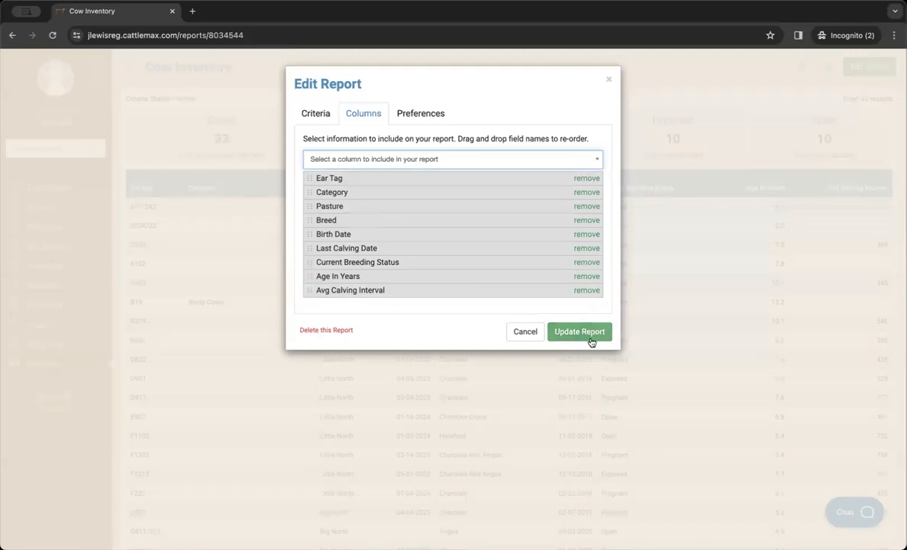
left_click(525, 331)
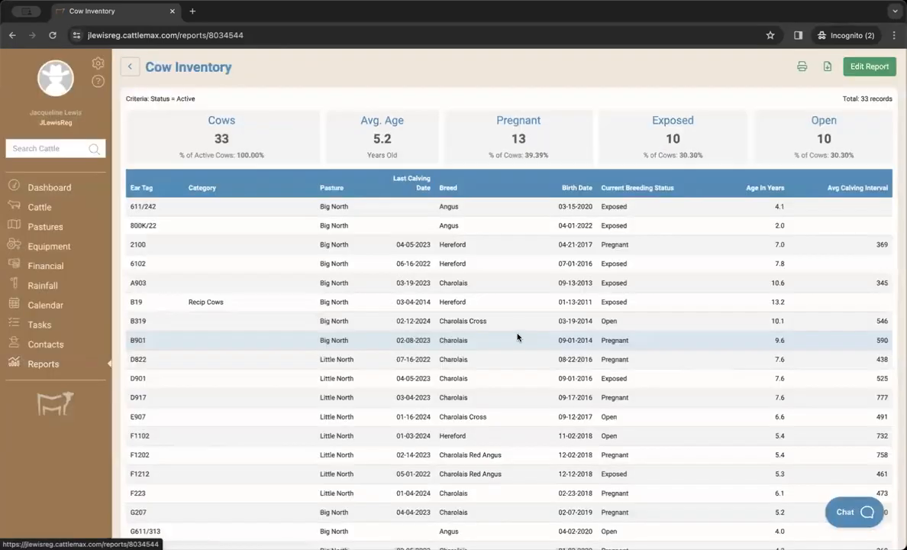
View the Cow Inventory report's export formats and open the Breeding Worksheet from the worksheets collection.
left_click(826, 70)
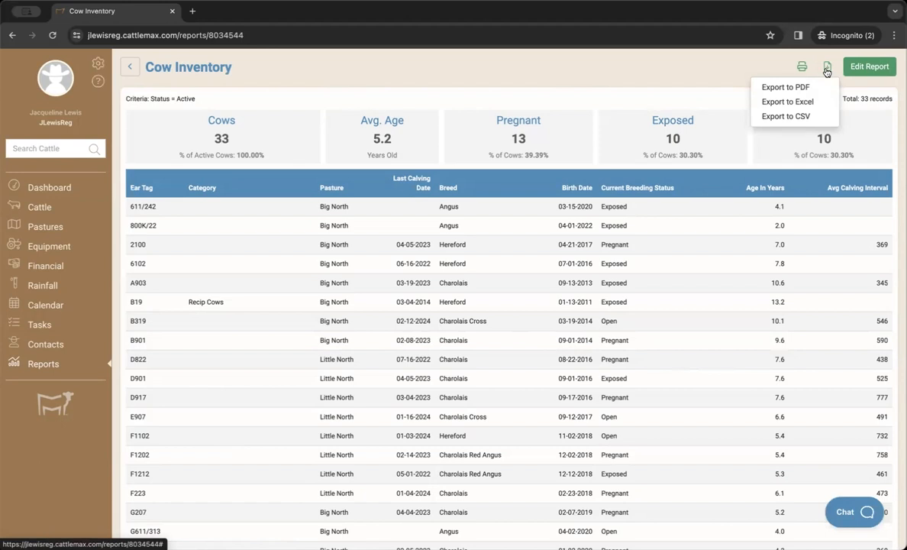
left_click(132, 70)
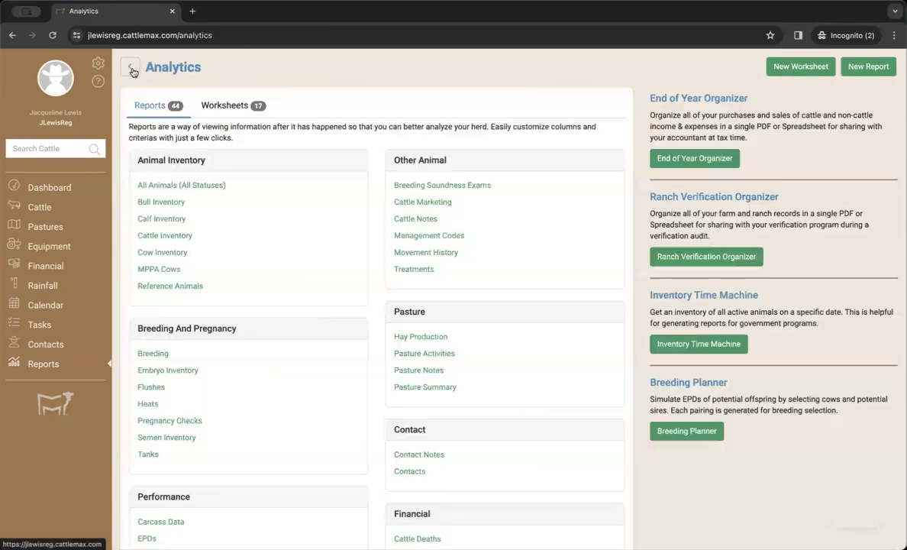
left_click(227, 107)
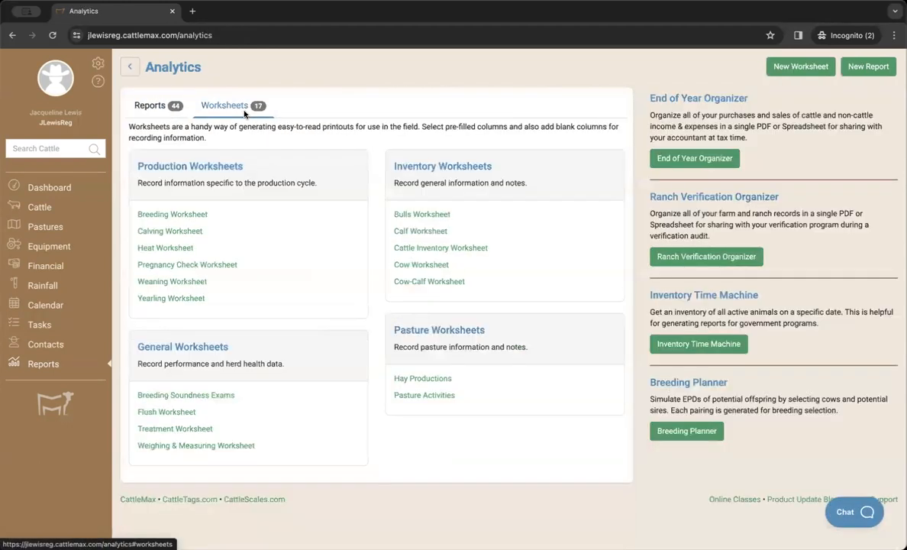
left_click(174, 217)
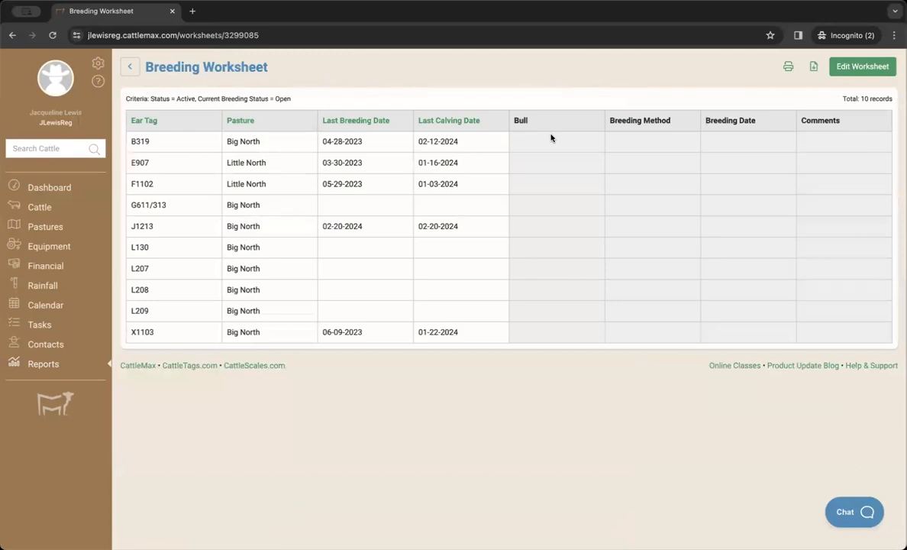
Examine the Breeding Worksheet's criteria and its pre-filled and blank column settings without changing them.
left_click(840, 68)
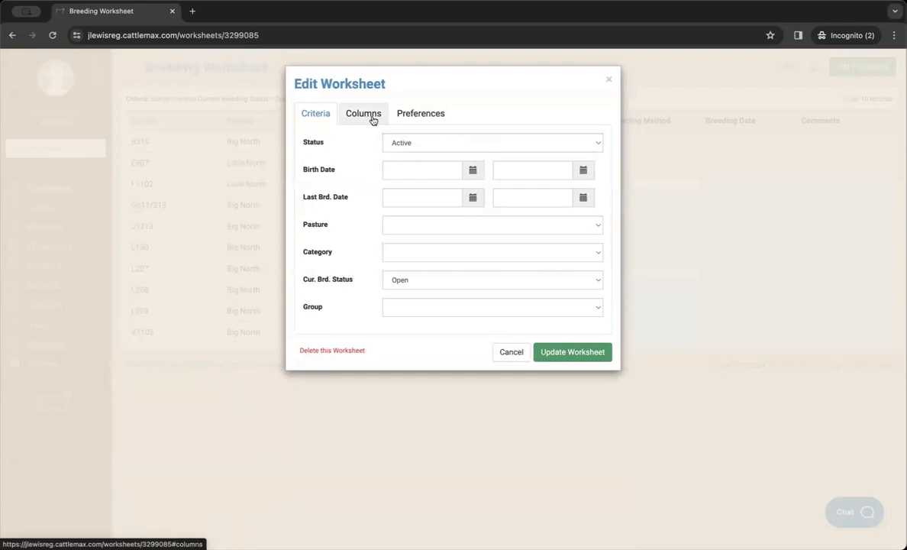
left_click(373, 121)
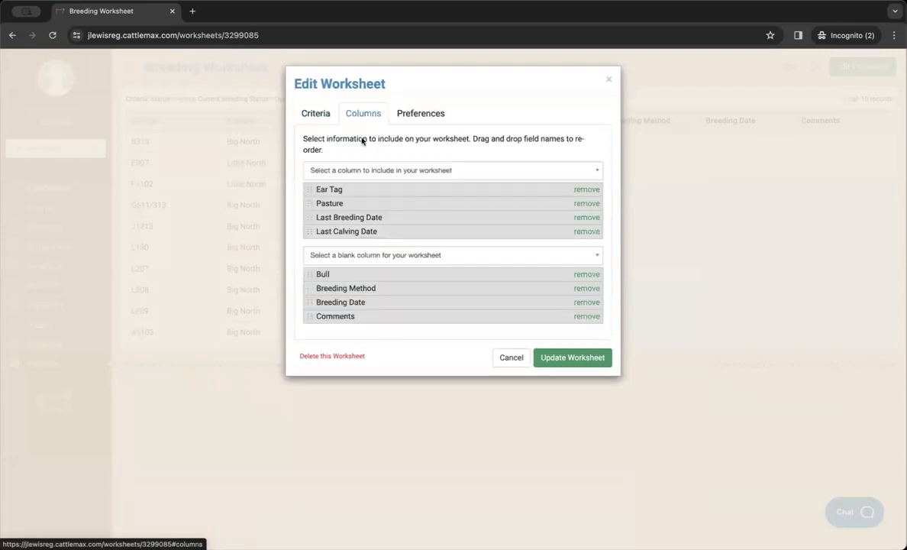
left_click(511, 358)
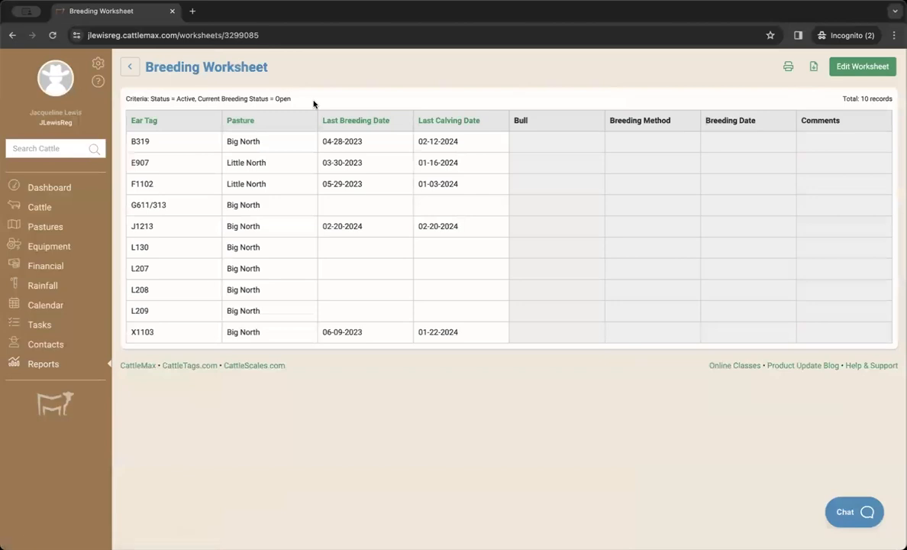
Review the Ranch Verification Organizer's records and download options, and open the Inventory Time Machine.
left_click(44, 365)
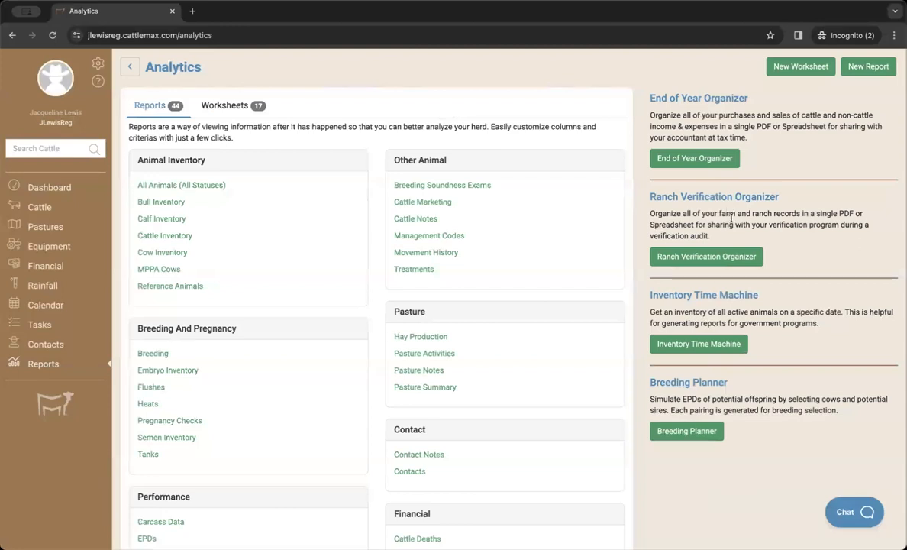
left_click(718, 252)
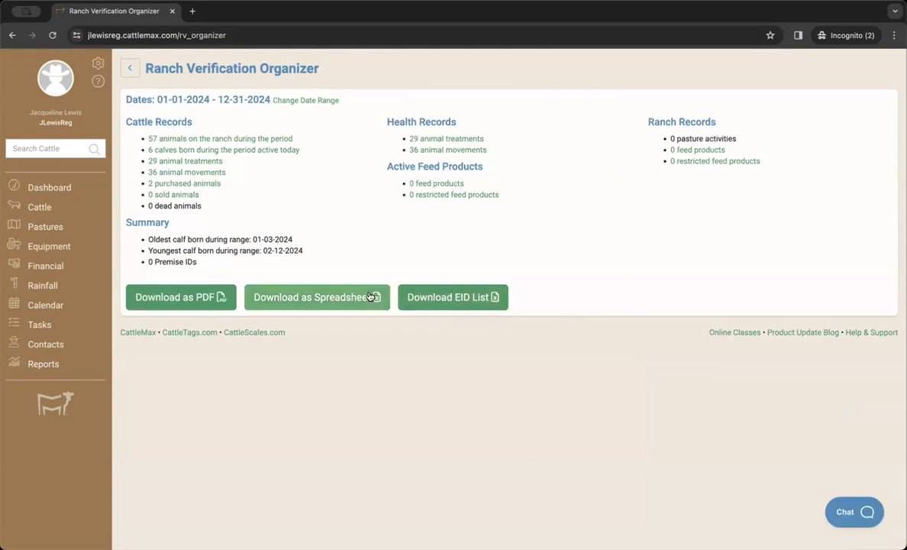
left_click(56, 364)
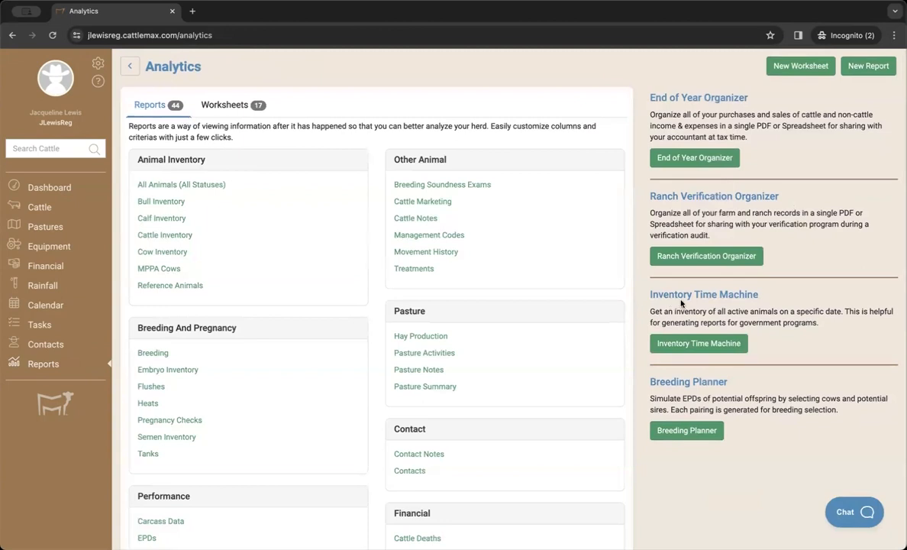
left_click(680, 345)
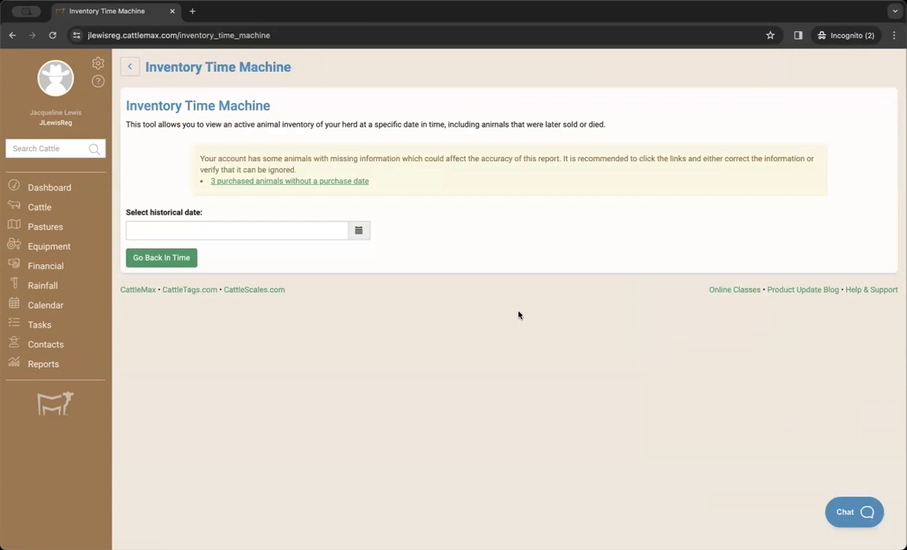
Generate the herd's historical inventory for 12-31-2022 in the Inventory Time Machine.
left_click(330, 231)
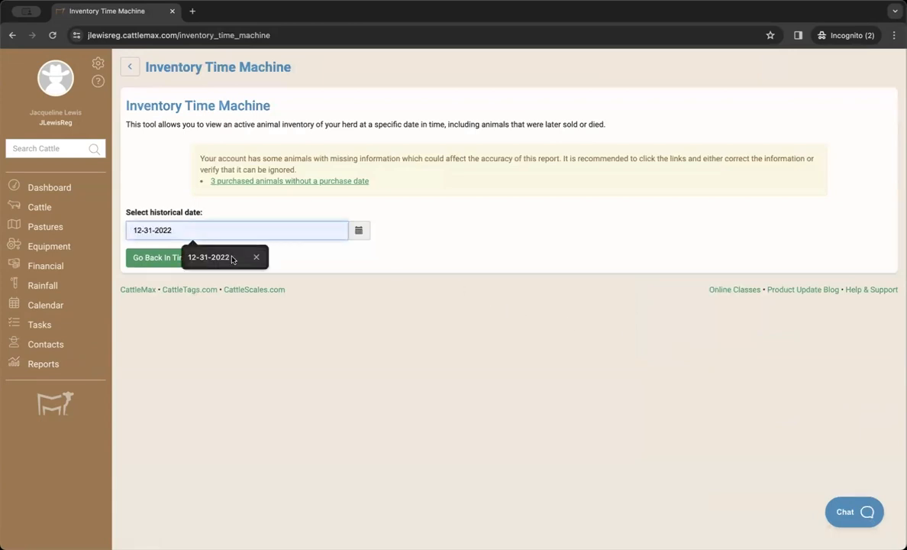
left_click(233, 258)
left_click(168, 259)
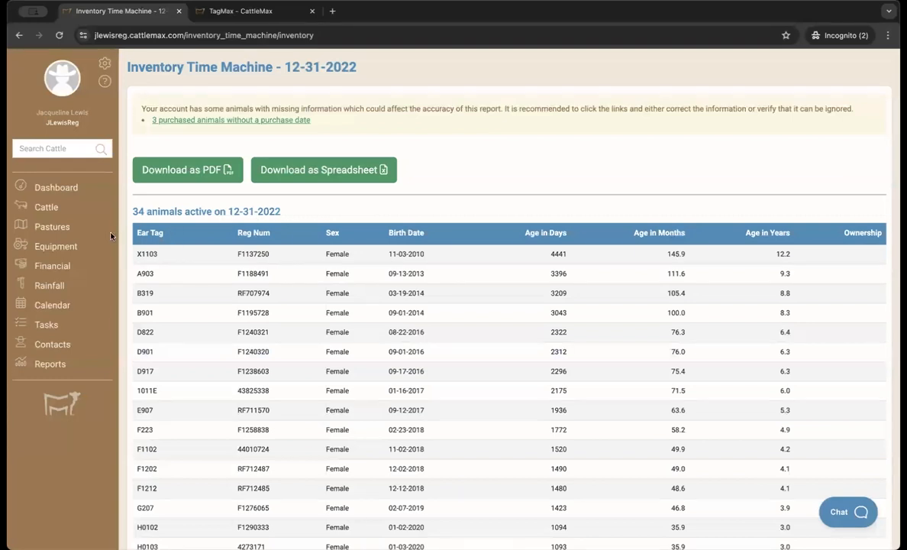
Open the equipment records and view the JD 7520 tractor's timeline and details.
left_click(65, 249)
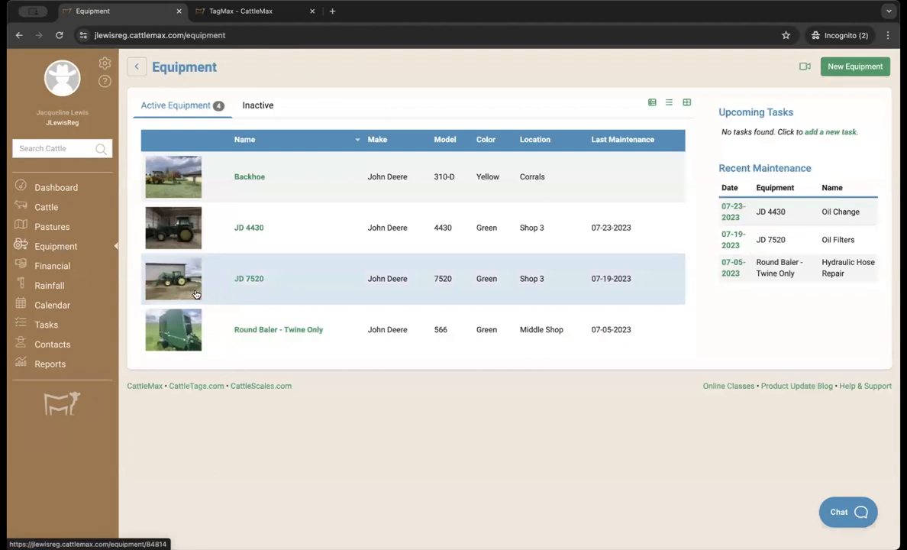
left_click(254, 281)
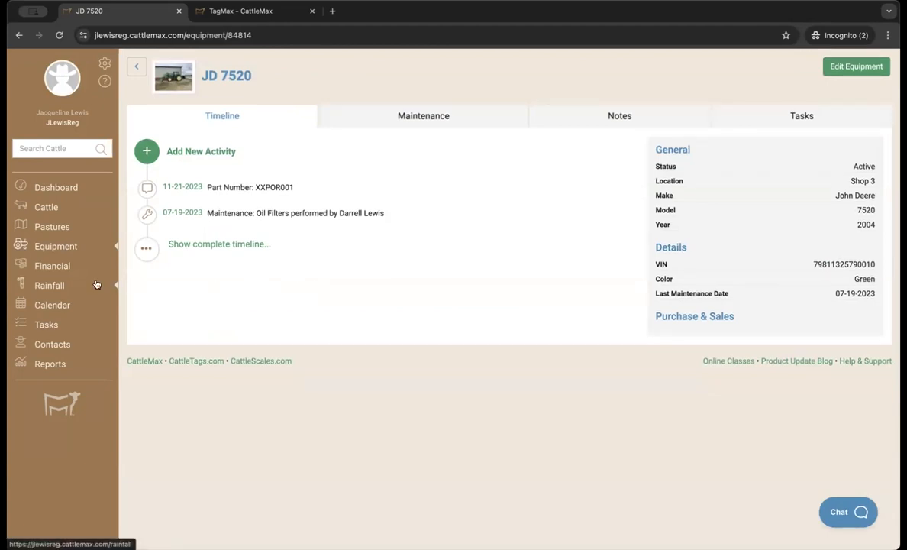
Review the rainfall totals and the fields for a new rainfall entry, and close the entry form without saving.
left_click(53, 286)
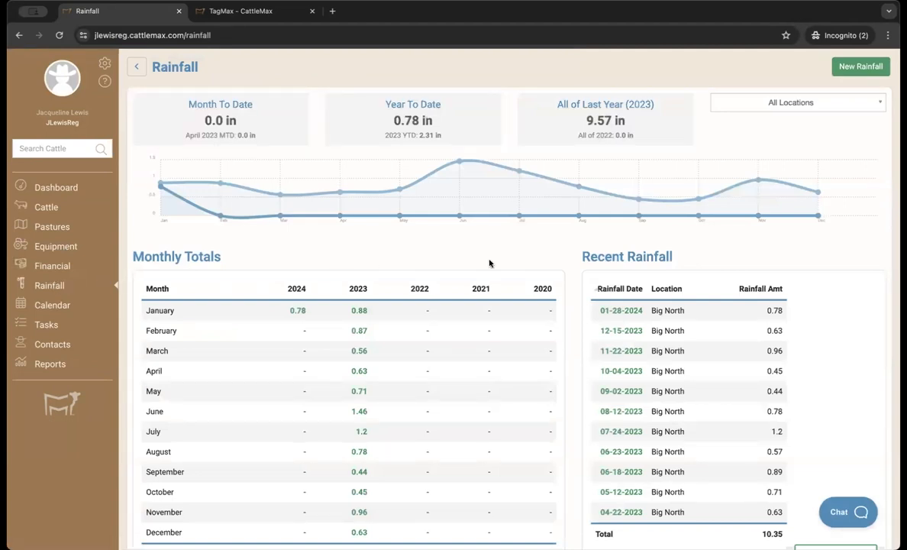
scroll(798, 146, "down", 1)
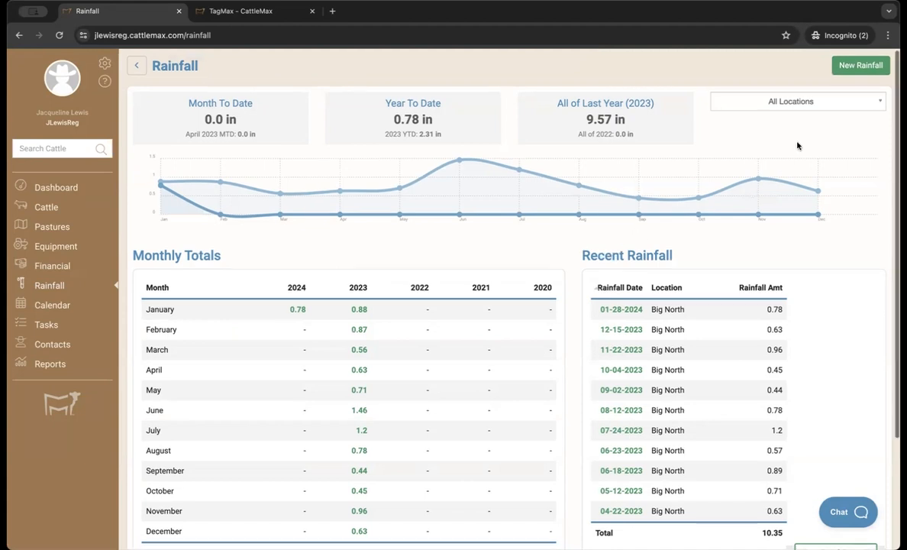
left_click(856, 64)
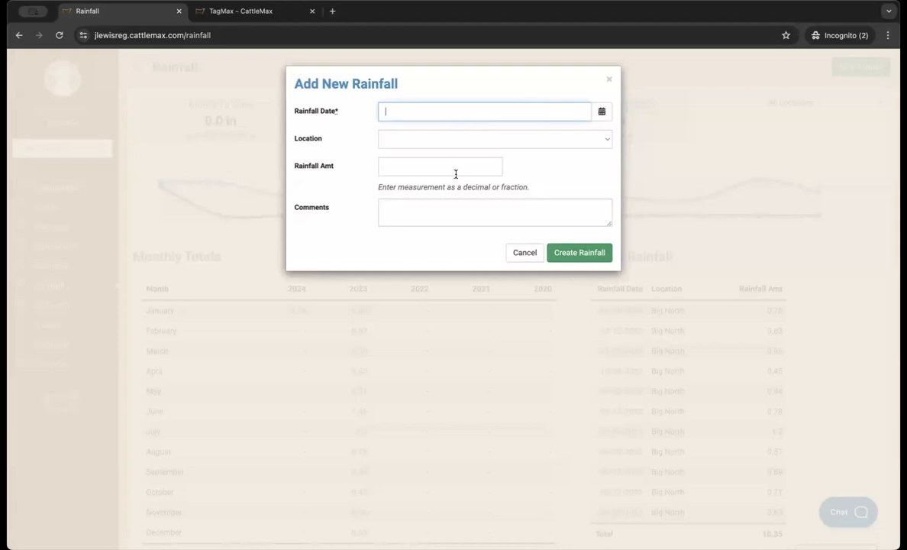
left_click(527, 255)
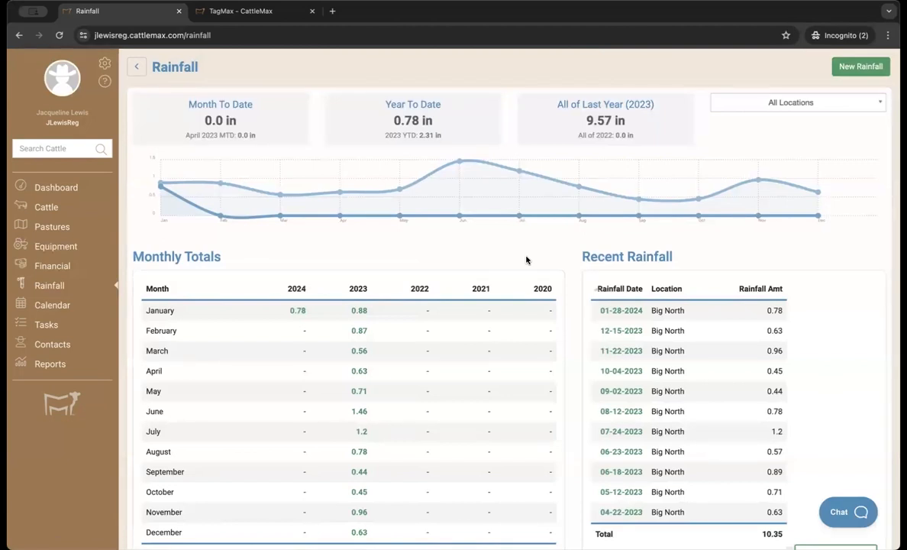
Open the contact listed directly below A-Bar Ranch and view the cattle that this contact owns.
left_click(54, 345)
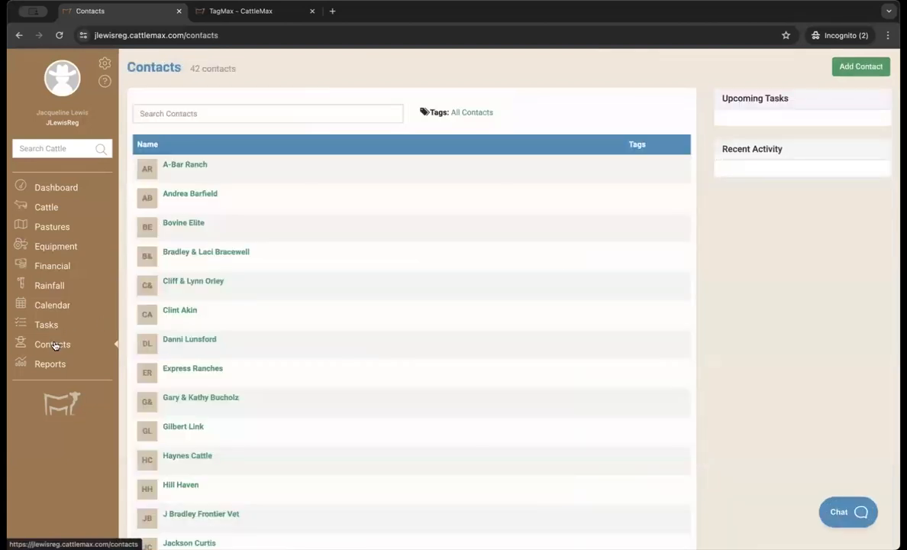
left_click(194, 196)
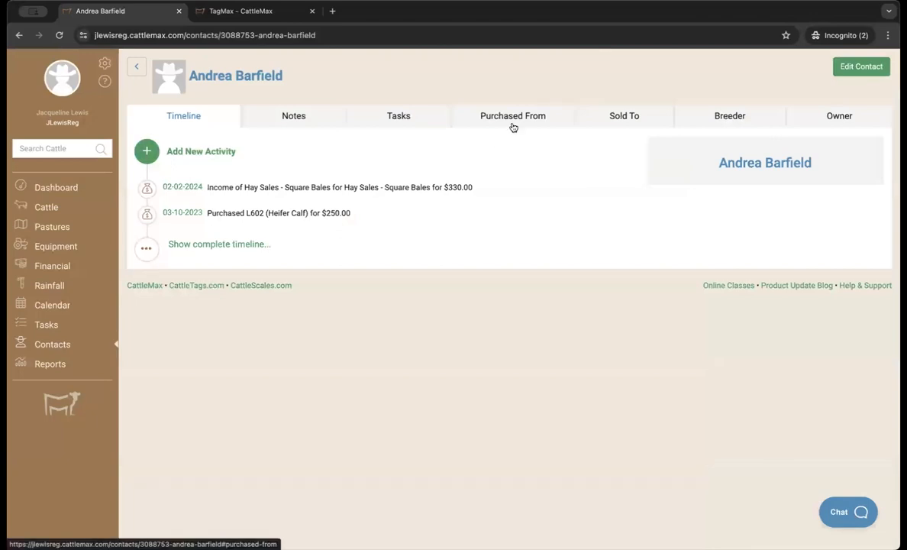
left_click(826, 119)
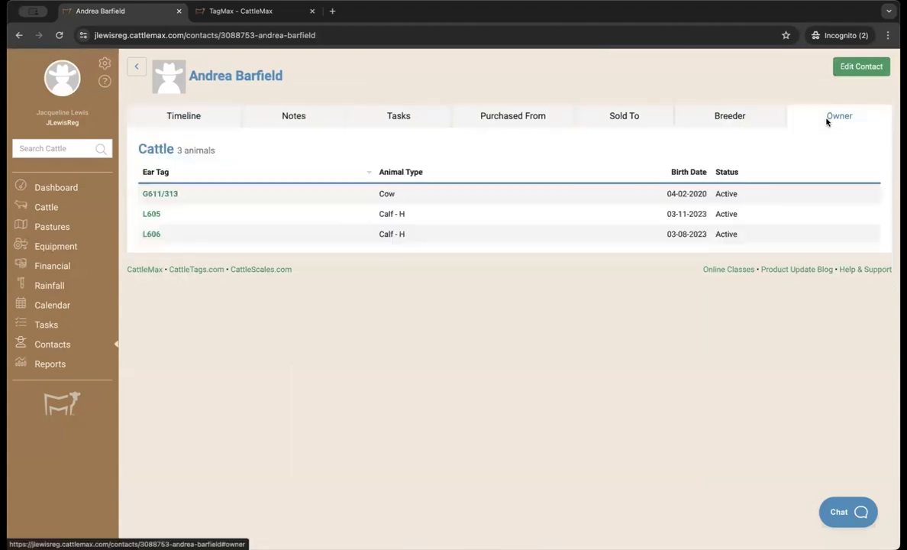